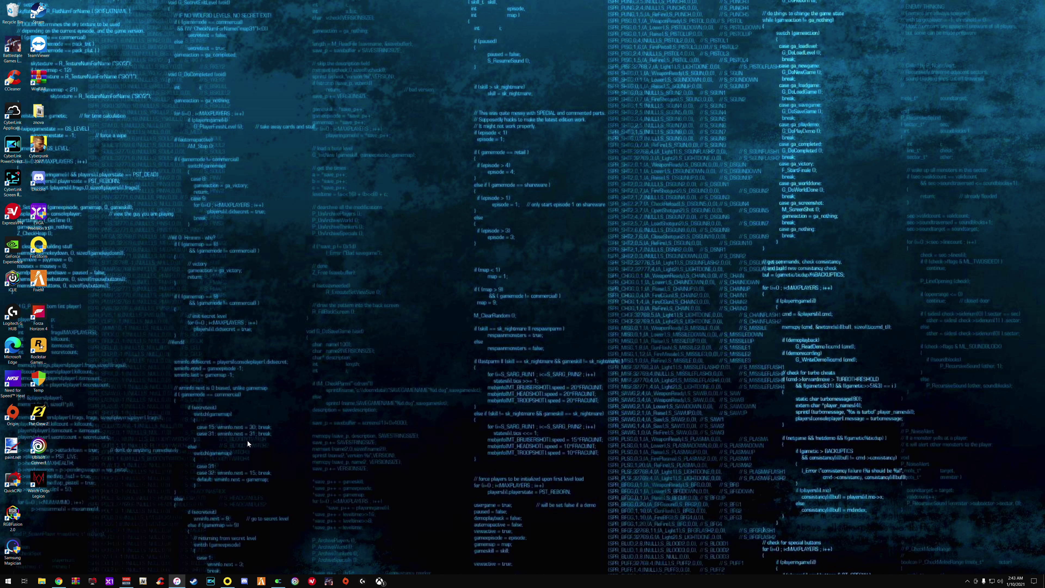
Show the GTA 5 mod list document in Chrome, with the Steam client loading in front.
{"action": "left_click", "coordinate": [60, 580]}
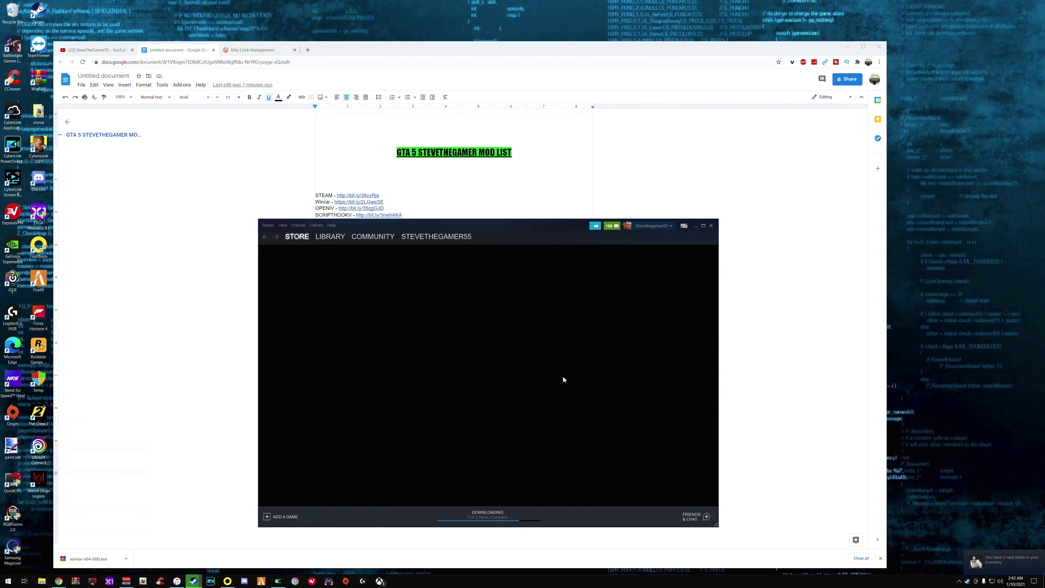
Open Grand Theft Auto V's install folder from its Steam Properties Local Files page.
{"action": "left_click", "coordinate": [331, 236]}
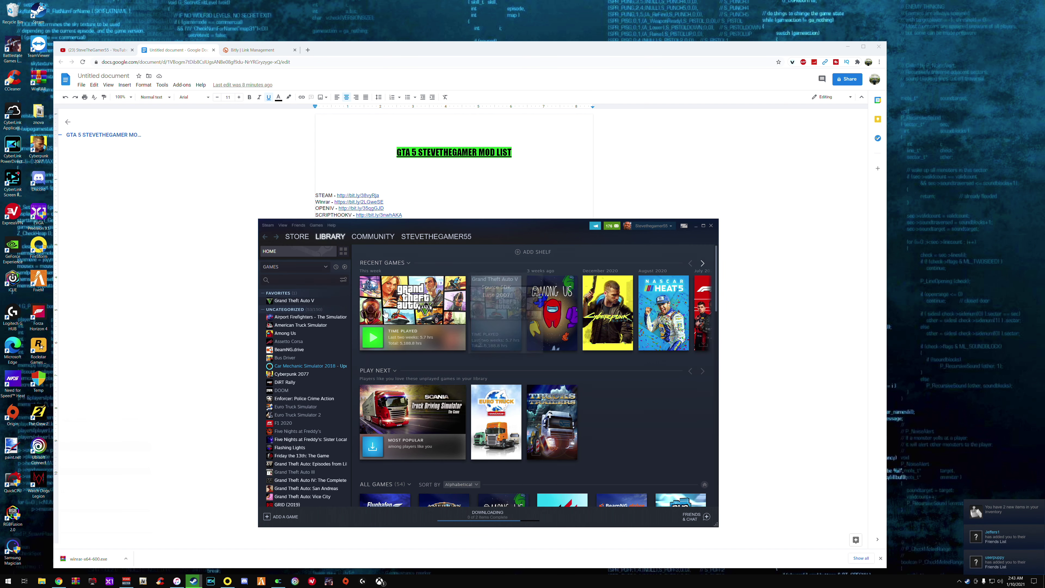
{"action": "left_click", "coordinate": [385, 314]}
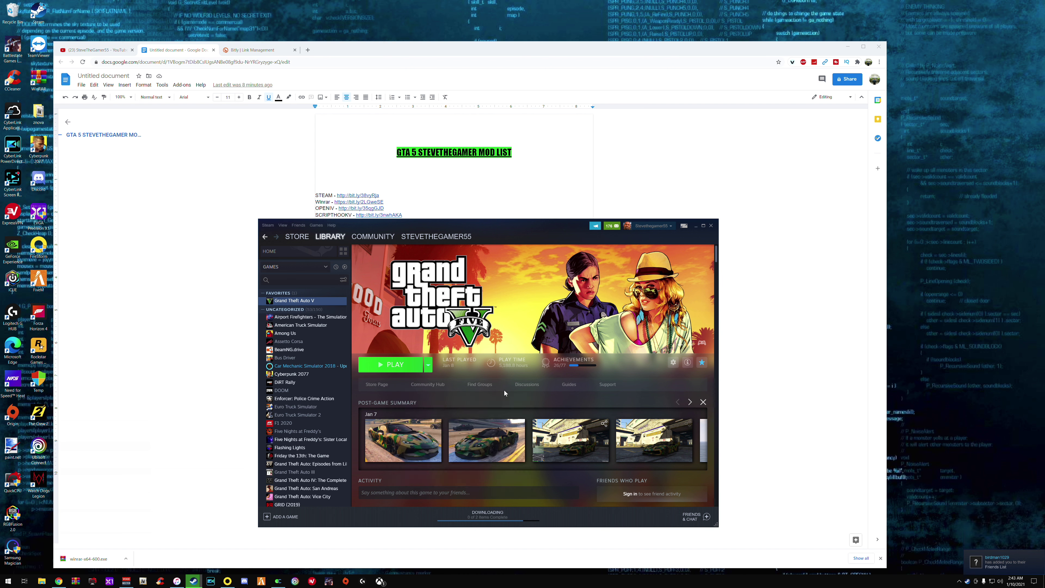
{"action": "right_click", "coordinate": [325, 305]}
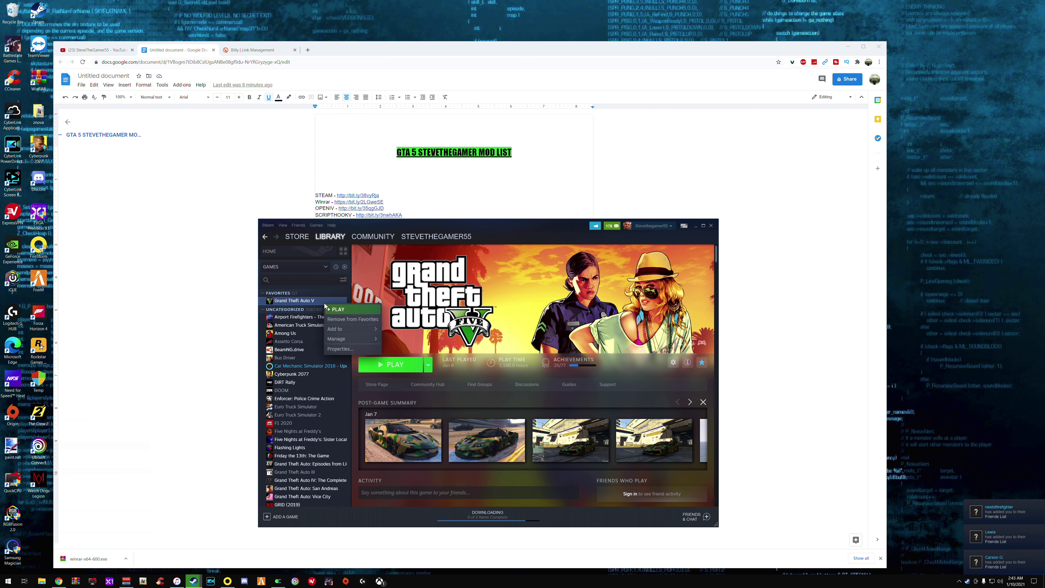
{"action": "left_click", "coordinate": [339, 349]}
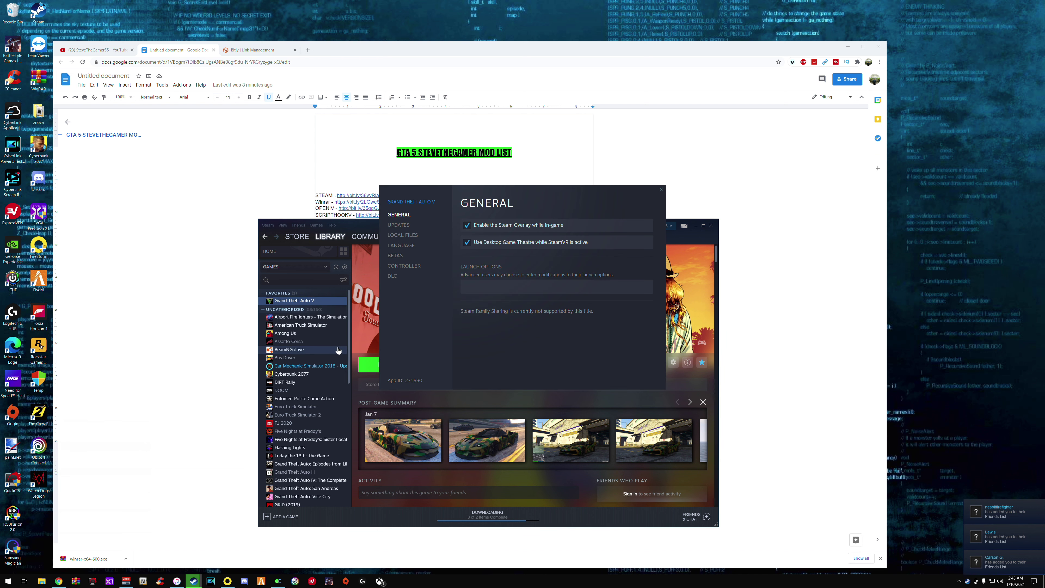
{"action": "left_click", "coordinate": [409, 236]}
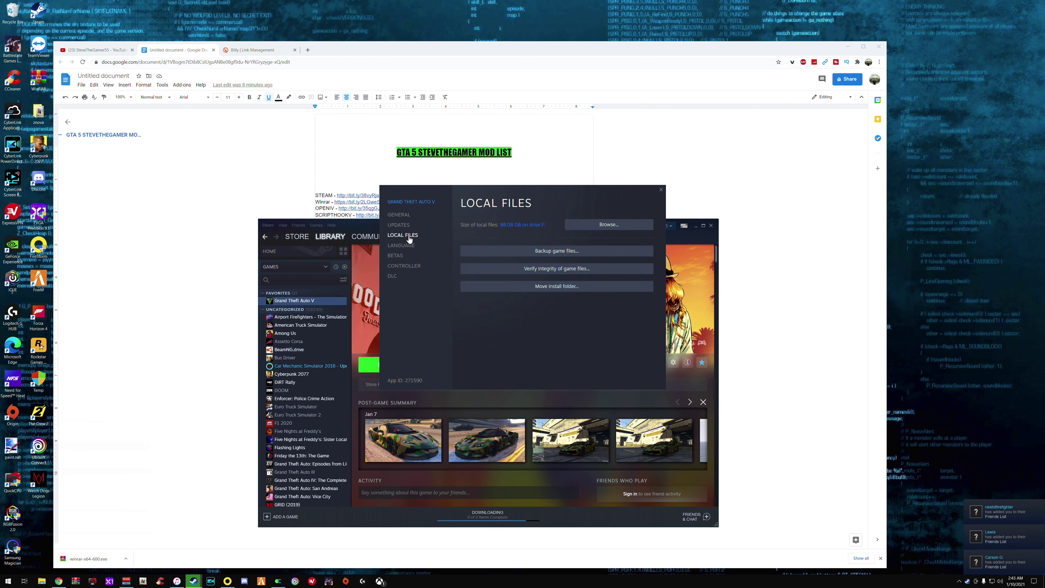
{"action": "left_click", "coordinate": [589, 228]}
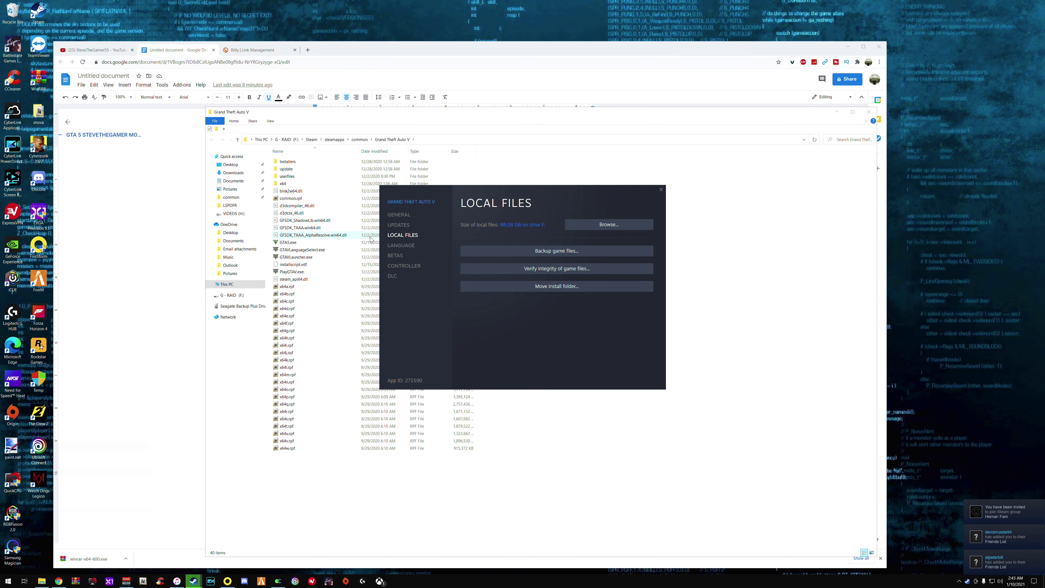
Show common\Grand Theft Auto V, with GTA5.exe and the x64 archives, and minimize Chrome.
{"action": "left_click", "coordinate": [336, 220]}
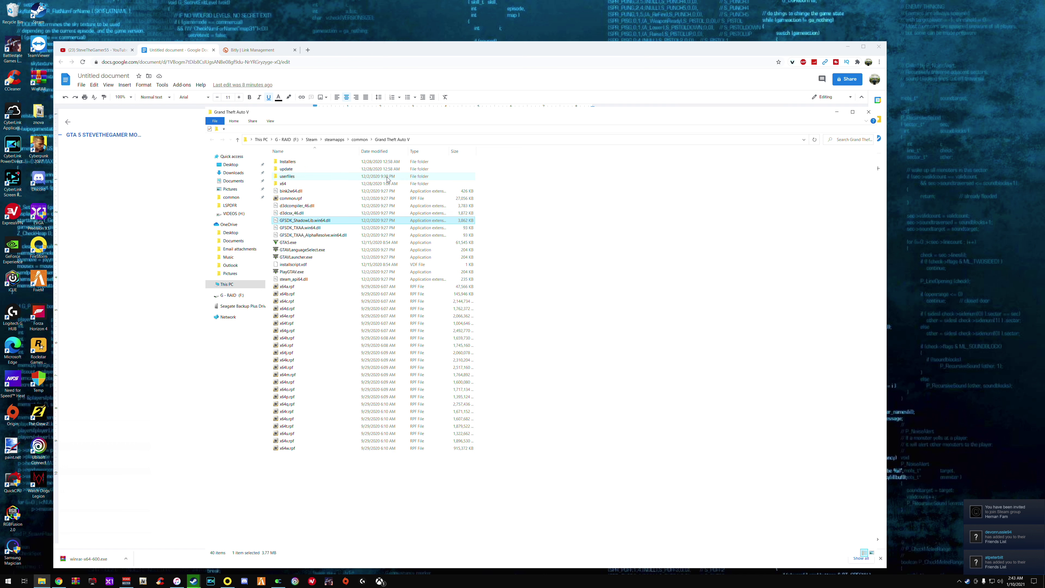
{"action": "left_click", "coordinate": [362, 140]}
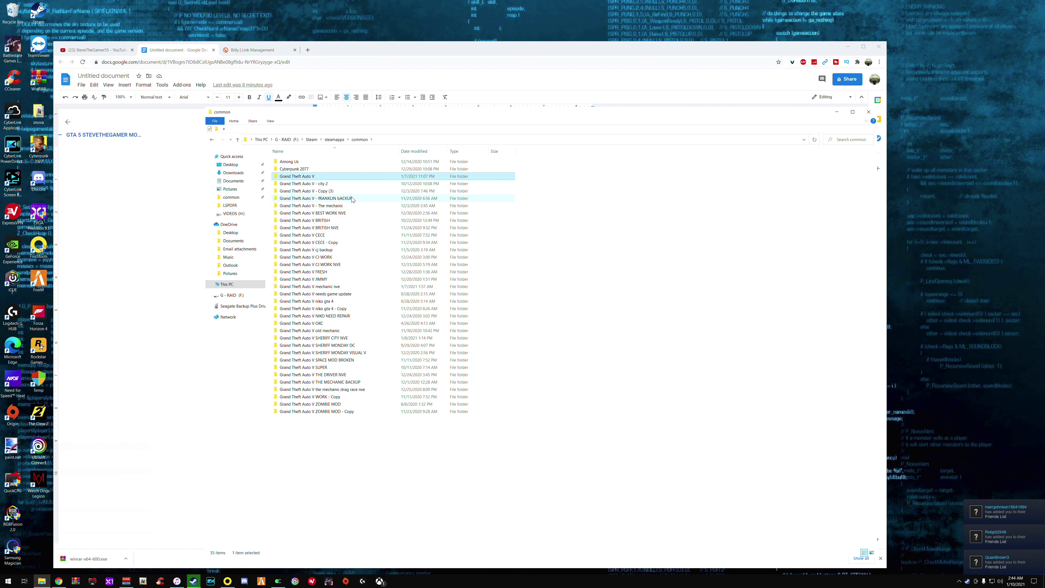
{"action": "double_click", "coordinate": [334, 180]}
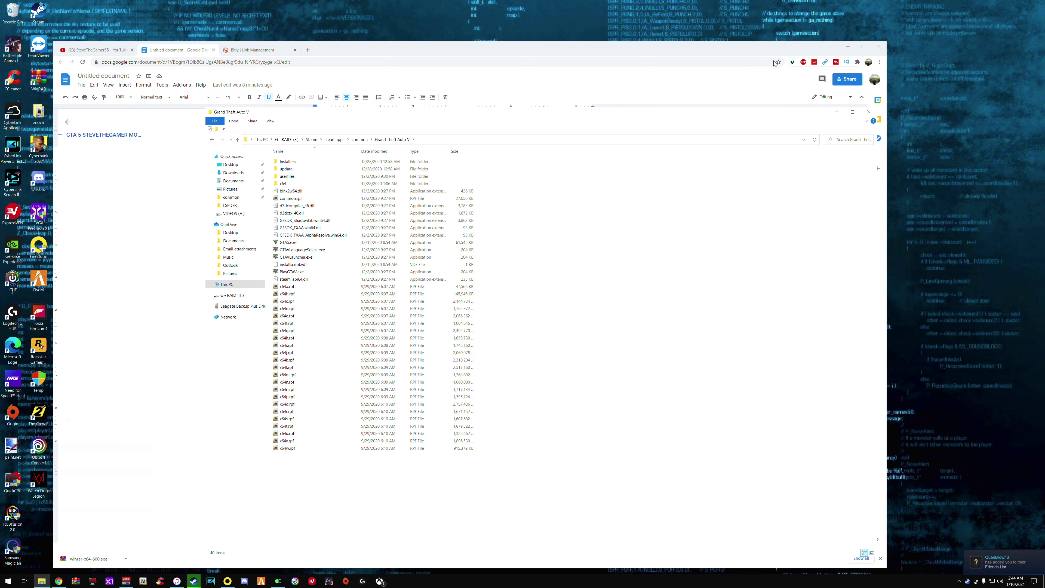
{"action": "left_click", "coordinate": [848, 46]}
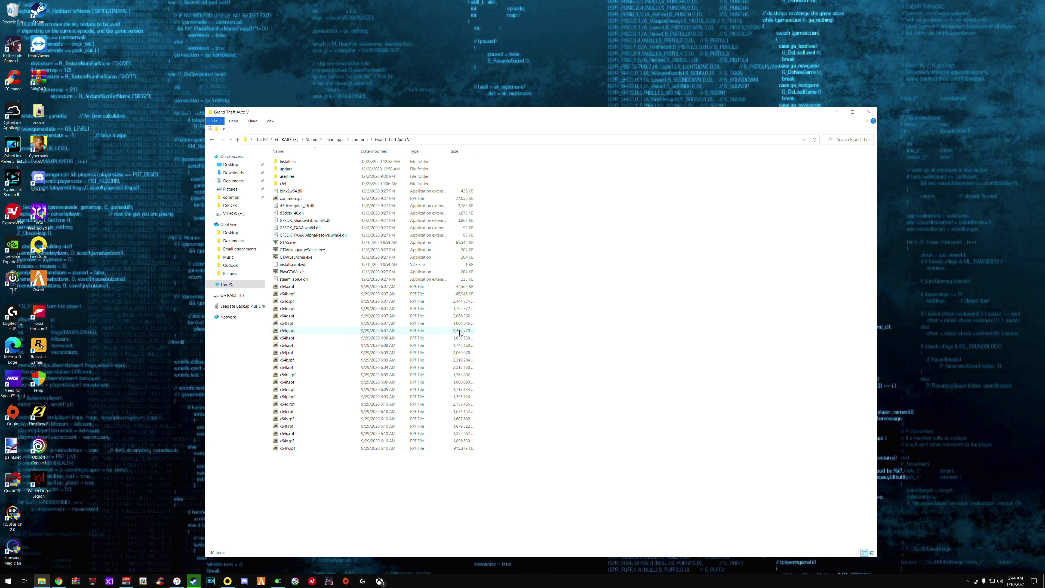
Select the x64 .rpf archives, common.rpf, x64 and update together, then choose a context-menu action.
{"action": "left_click_drag", "start_coordinate": [293, 461], "coordinate": [299, 289]}
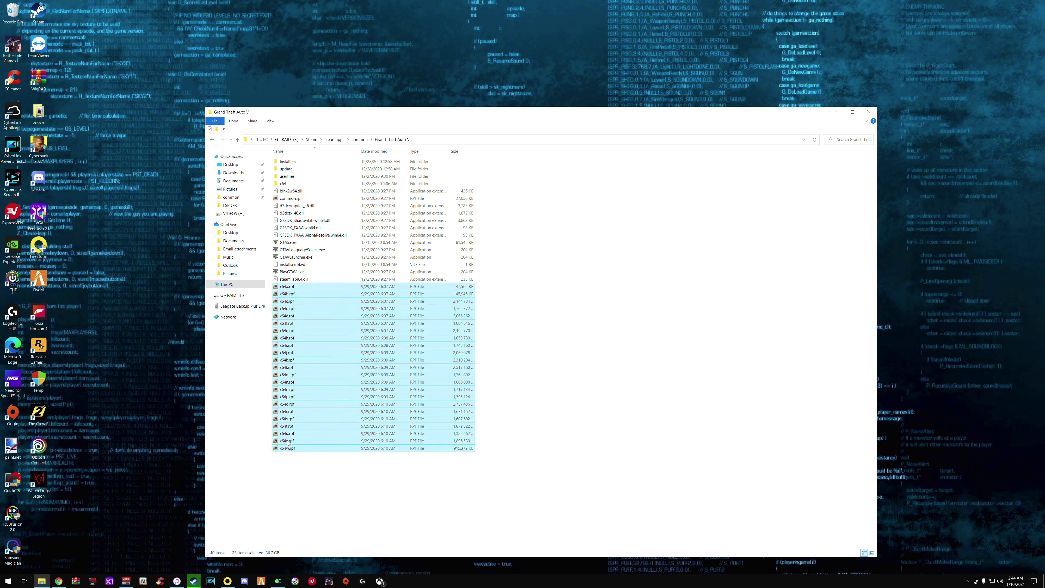
{"action": "left_click", "coordinate": [297, 198], "text": "ctrl"}
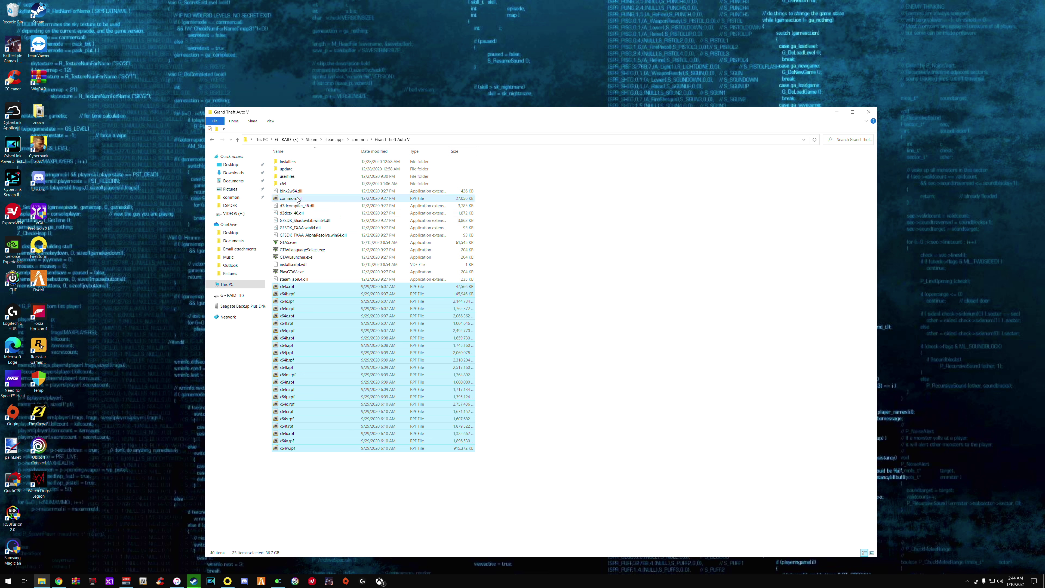
{"action": "left_click", "coordinate": [291, 185], "text": "ctrl"}
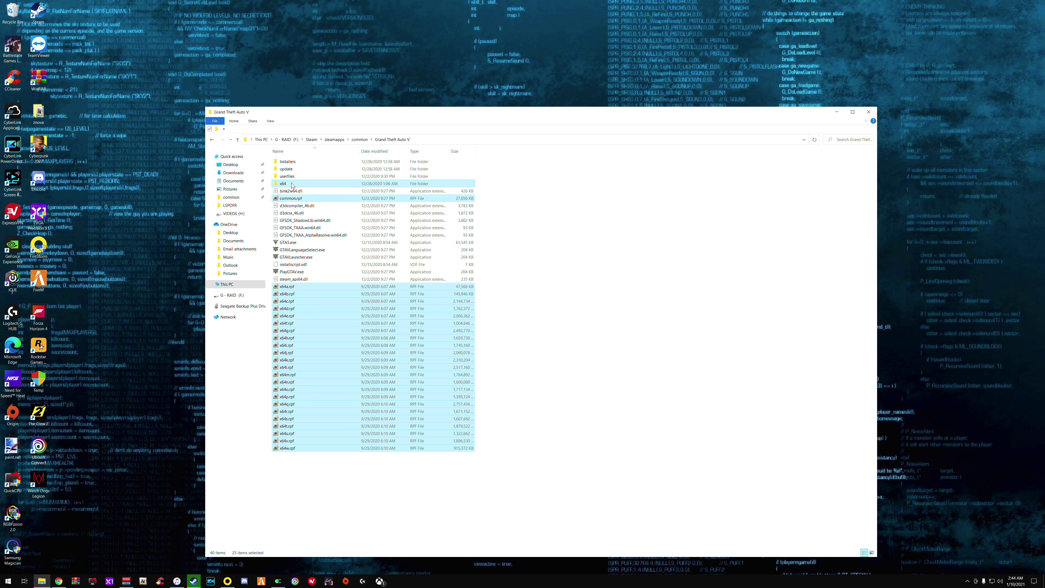
{"action": "left_click", "coordinate": [305, 170], "text": "ctrl"}
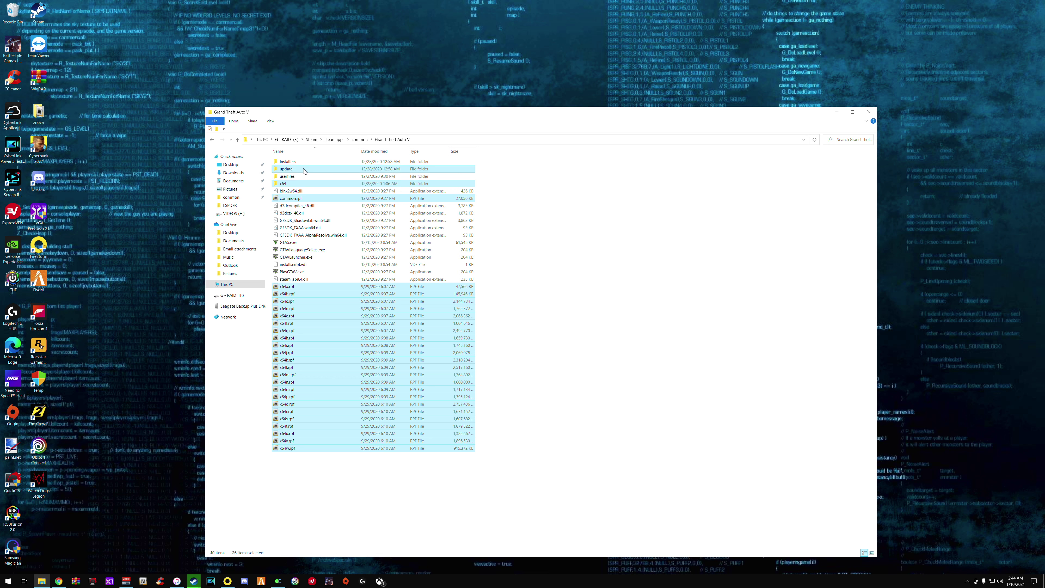
{"action": "right_click", "coordinate": [304, 171]}
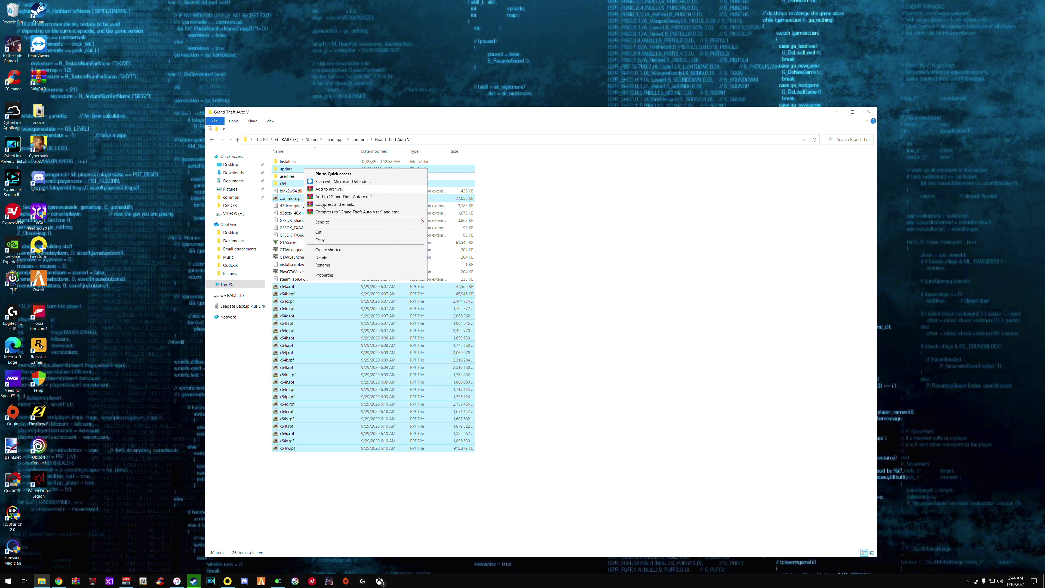
{"action": "left_click", "coordinate": [337, 240]}
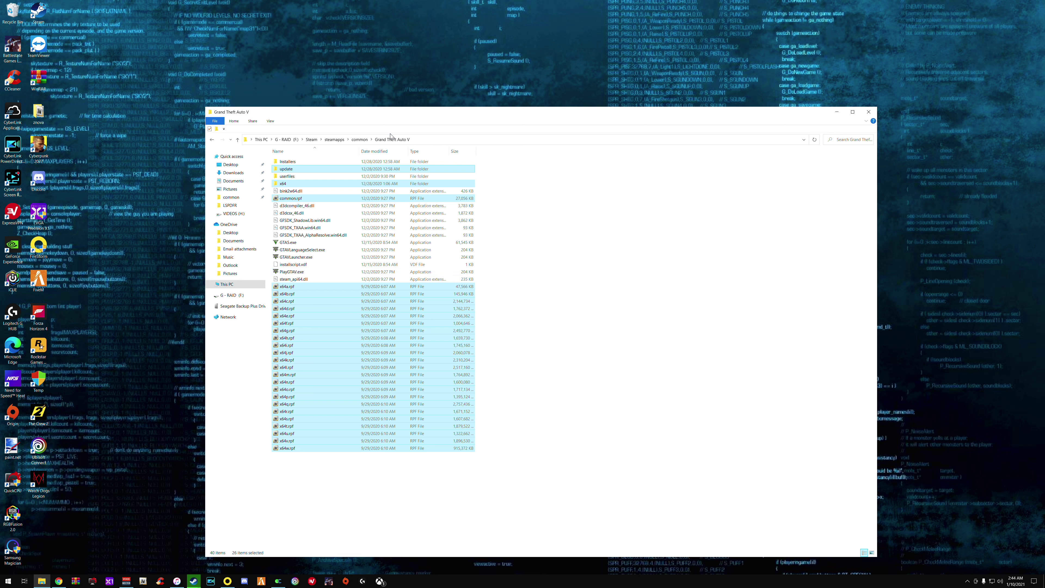
Rename the old game folder in common to 'Grand Theft Auto V fivem'.
{"action": "left_click", "coordinate": [360, 140]}
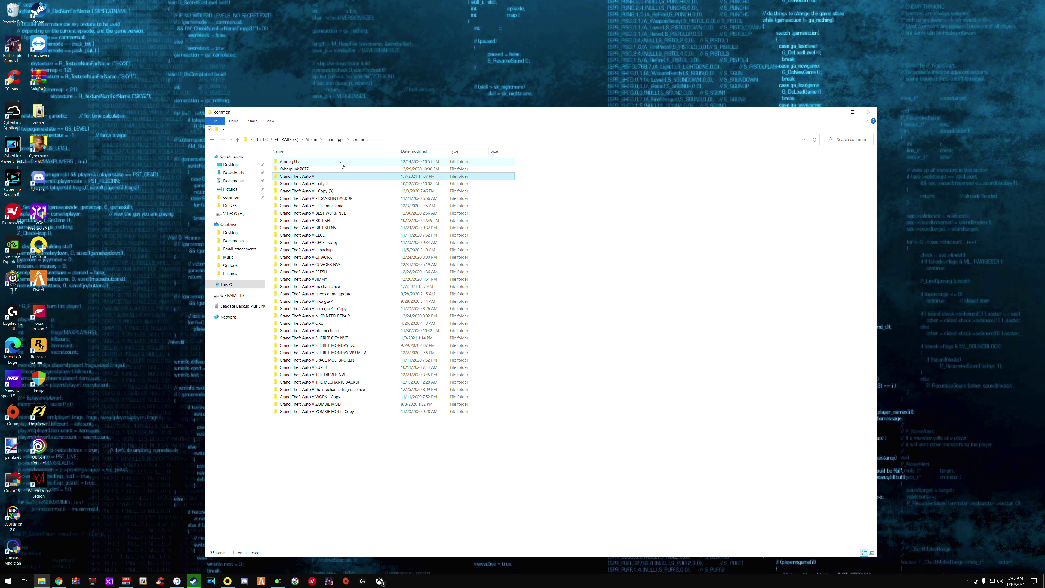
{"action": "left_click", "coordinate": [319, 176]}
{"action": "left_click", "coordinate": [319, 177]}
{"action": "key", "text": "Return"}
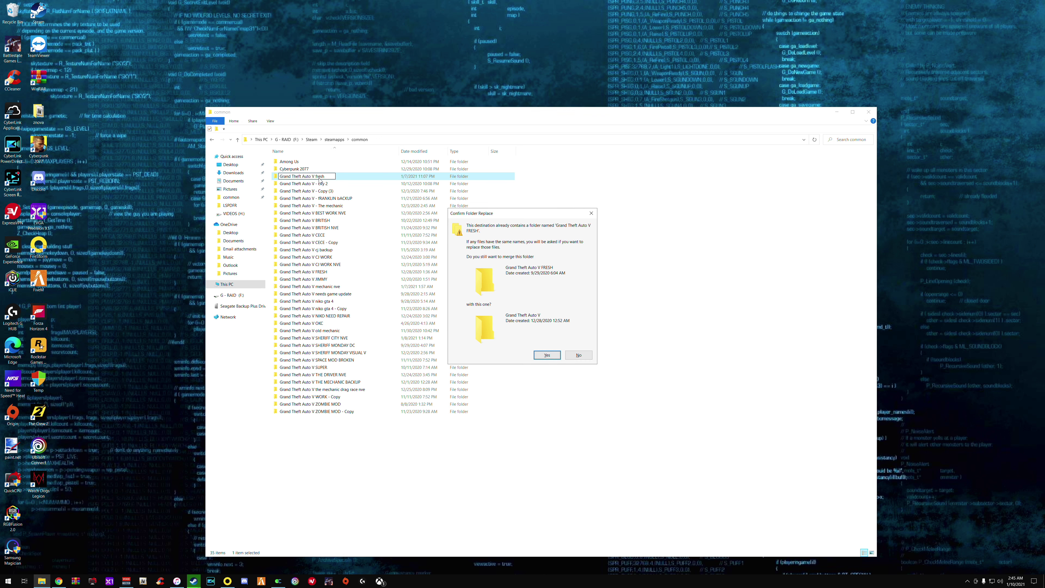
{"action": "left_click", "coordinate": [579, 356]}
{"action": "left_click", "coordinate": [316, 174]}
{"action": "type", "text": "fivem"}
{"action": "key", "text": "Return"}
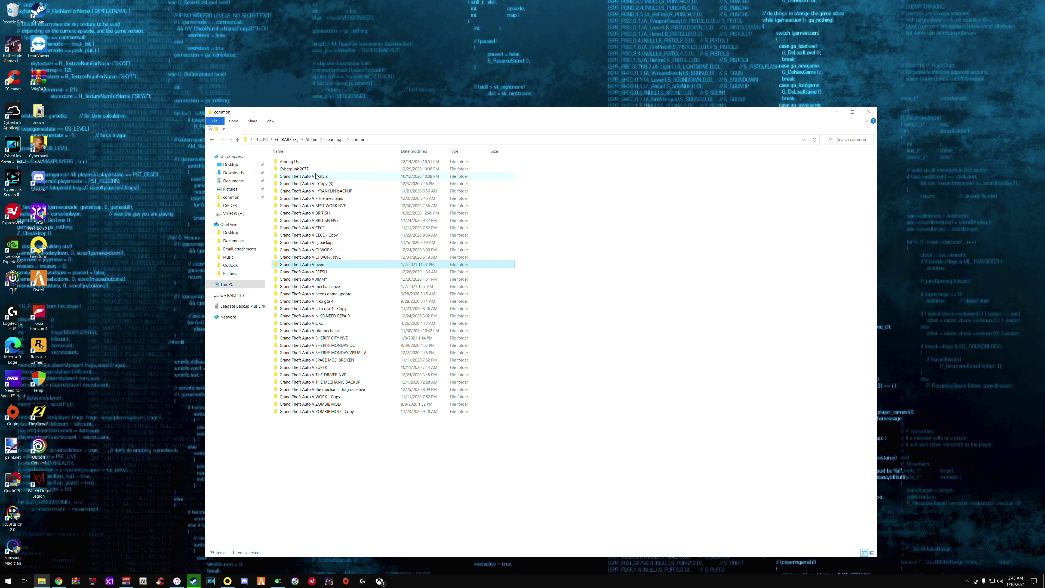
Rename 'Grand Theft Auto V FRESH' to 'Grand Theft Auto V' and open it.
{"action": "left_click", "coordinate": [324, 272]}
{"action": "left_click", "coordinate": [329, 273]}
{"action": "left_click", "coordinate": [329, 272]}
{"action": "key", "text": "BackSpace"}
{"action": "key", "text": "BackSpace"}
{"action": "key", "text": "BackSpace"}
{"action": "key", "text": "BackSpace"}
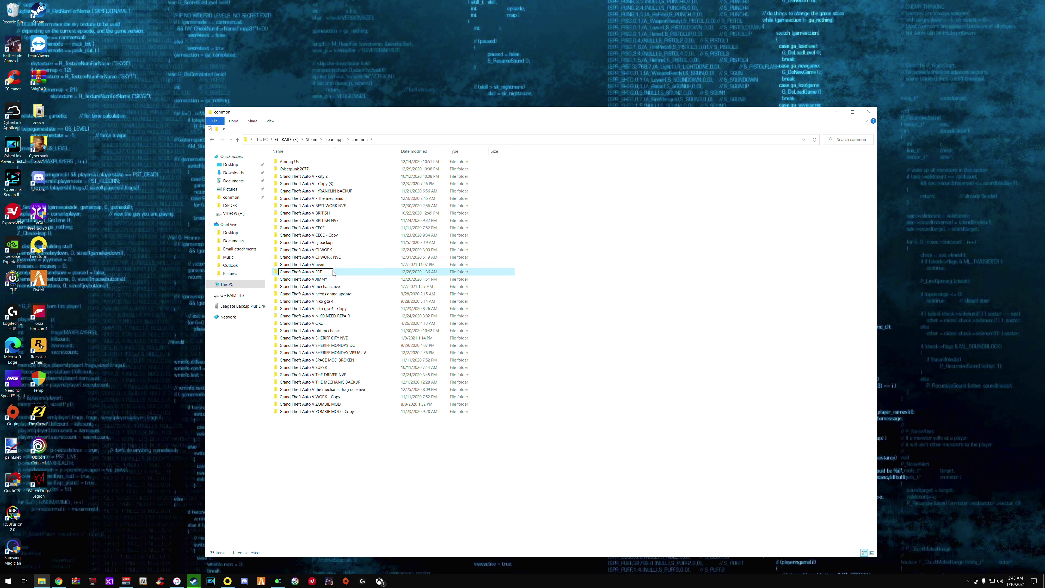
{"action": "key", "text": "Return"}
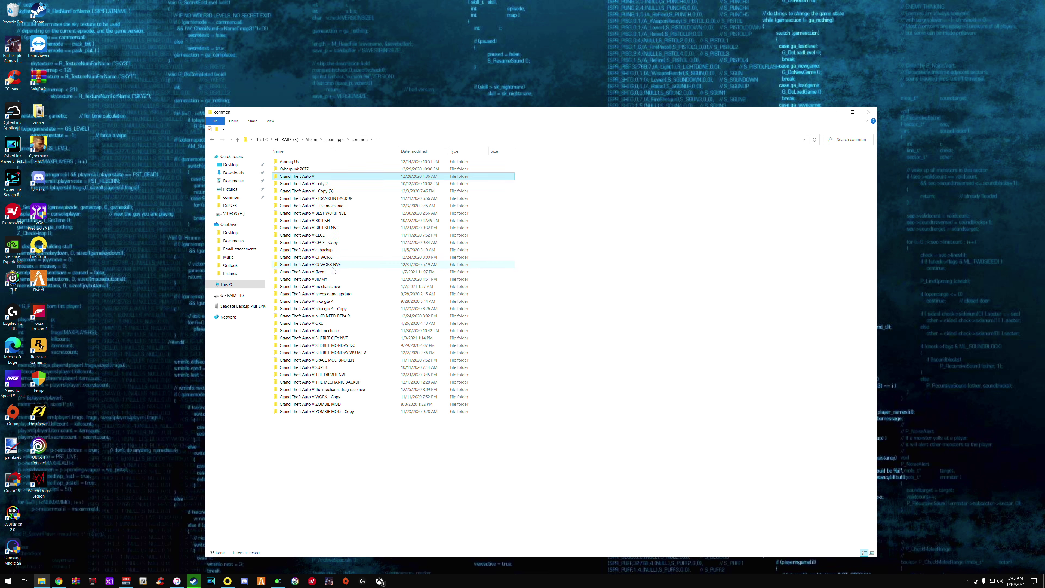
{"action": "double_click", "coordinate": [318, 177]}
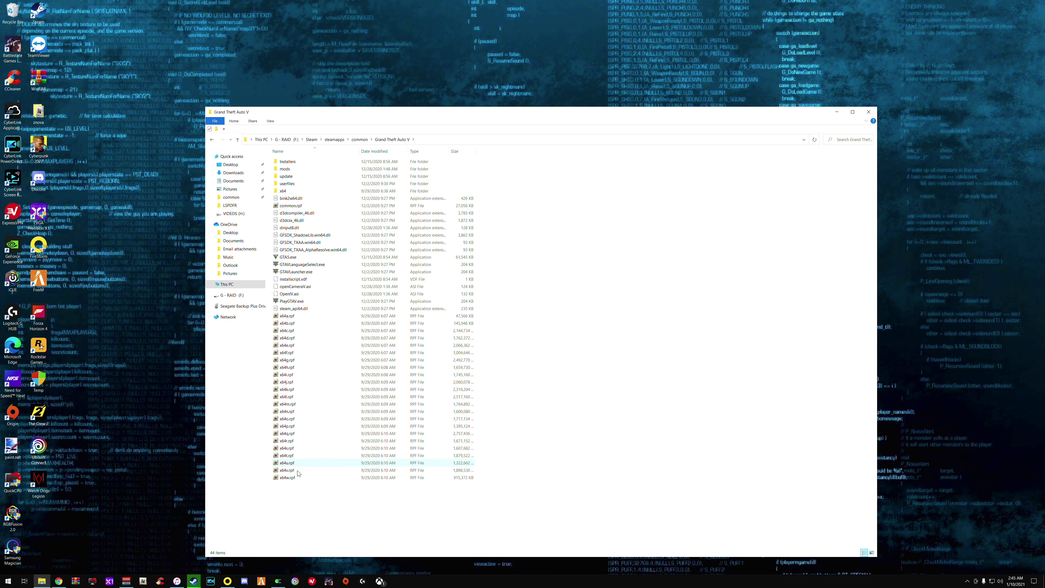
Check the mods folder, select the game files from update to x64w.rpf, then return to the mod list.
{"action": "left_click_drag", "start_coordinate": [294, 498], "coordinate": [293, 314]}
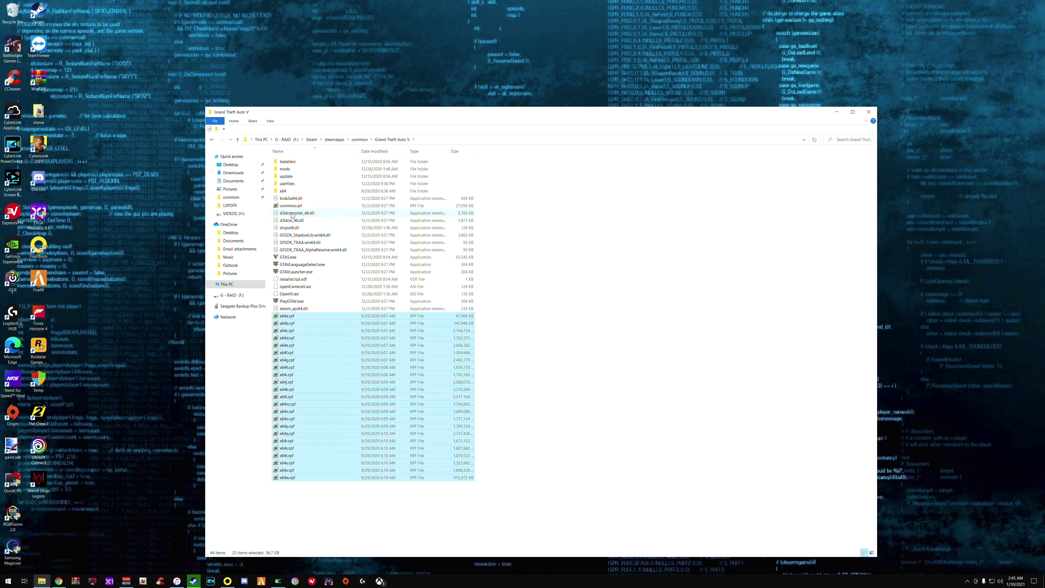
{"action": "double_click", "coordinate": [293, 173]}
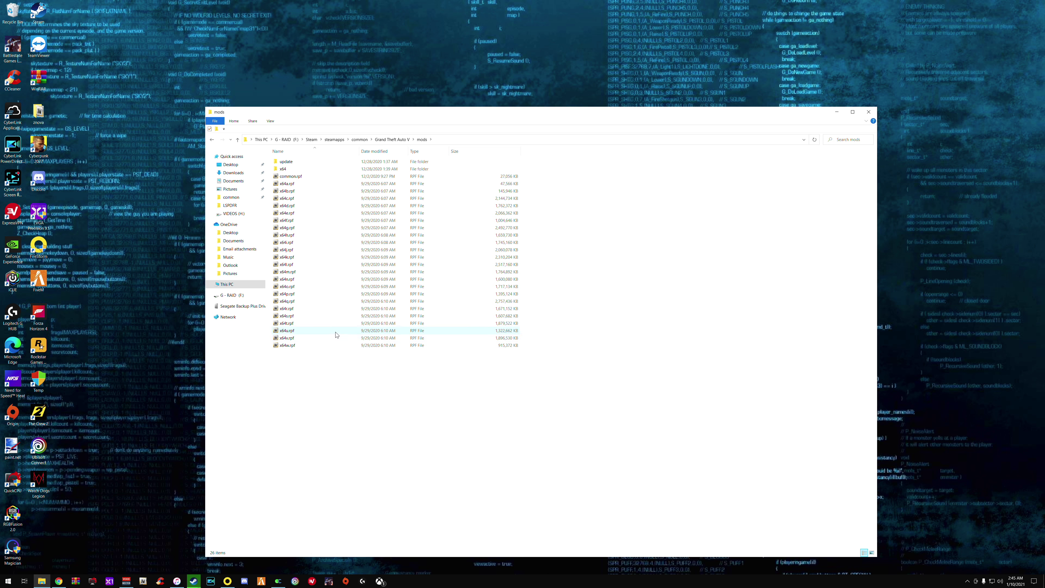
{"action": "left_click_drag", "start_coordinate": [298, 362], "coordinate": [271, 153]}
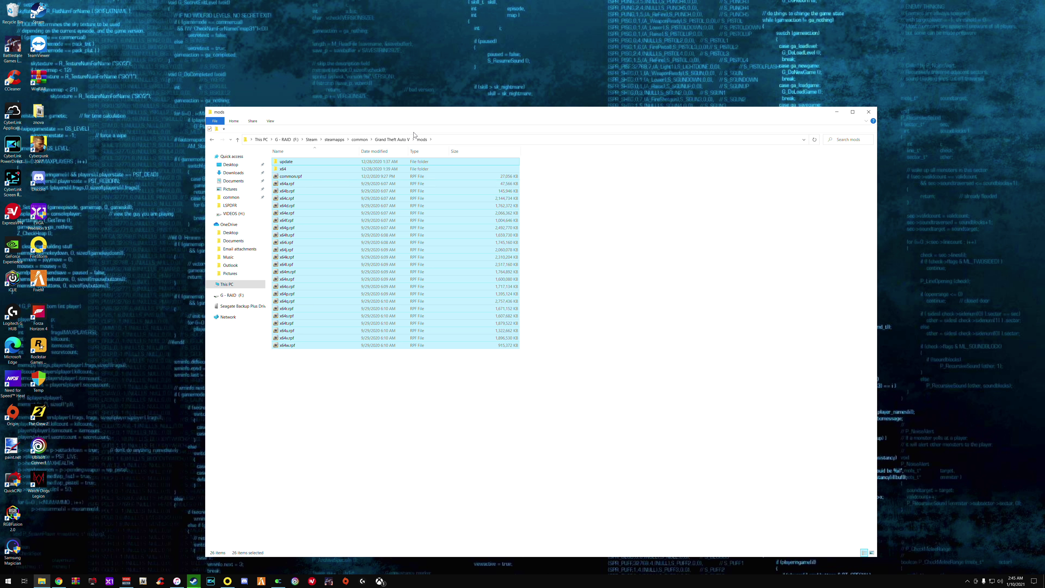
{"action": "left_click", "coordinate": [400, 140]}
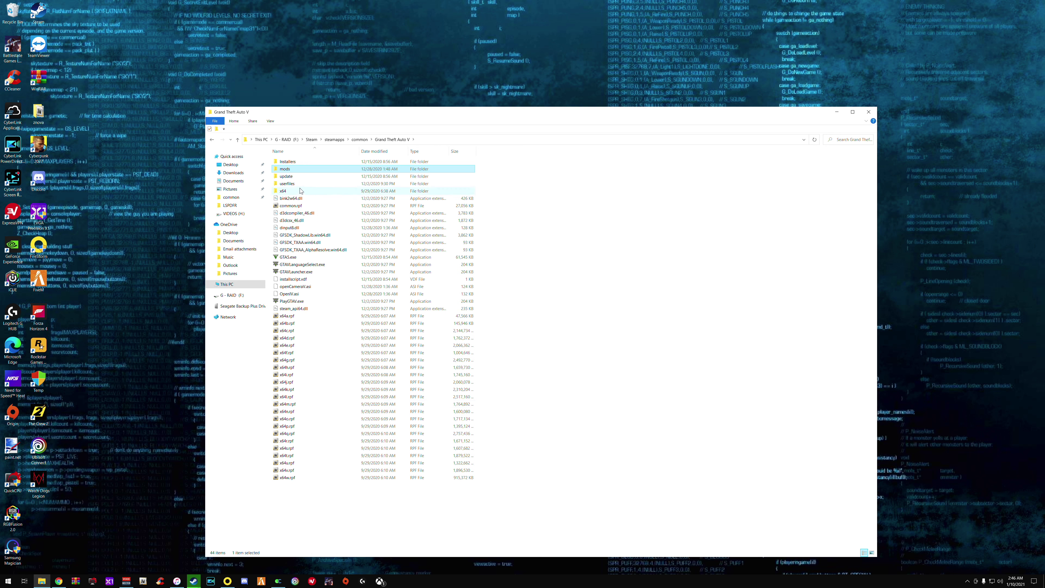
{"action": "double_click", "coordinate": [302, 173]}
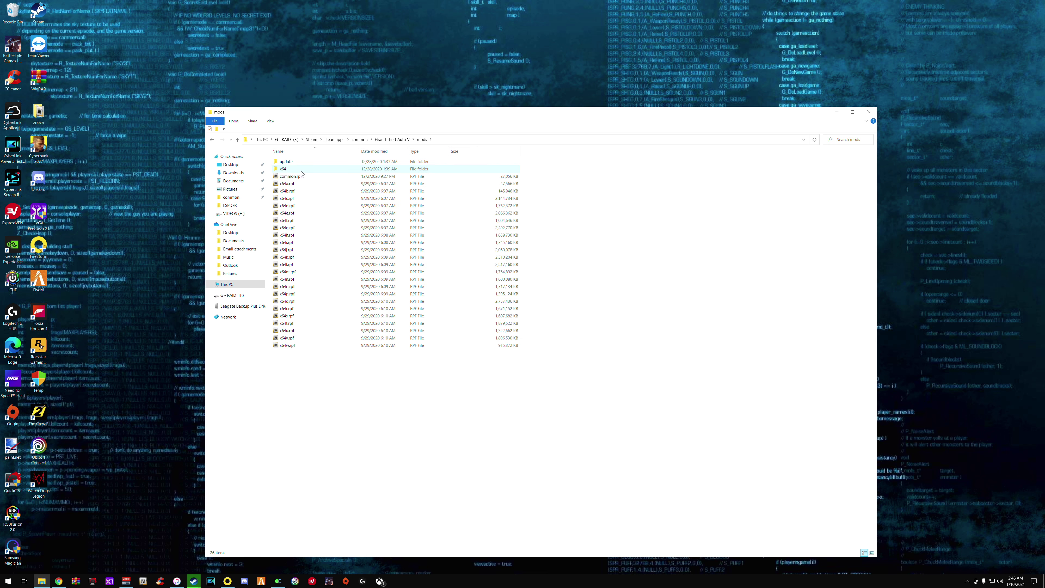
{"action": "left_click", "coordinate": [212, 140]}
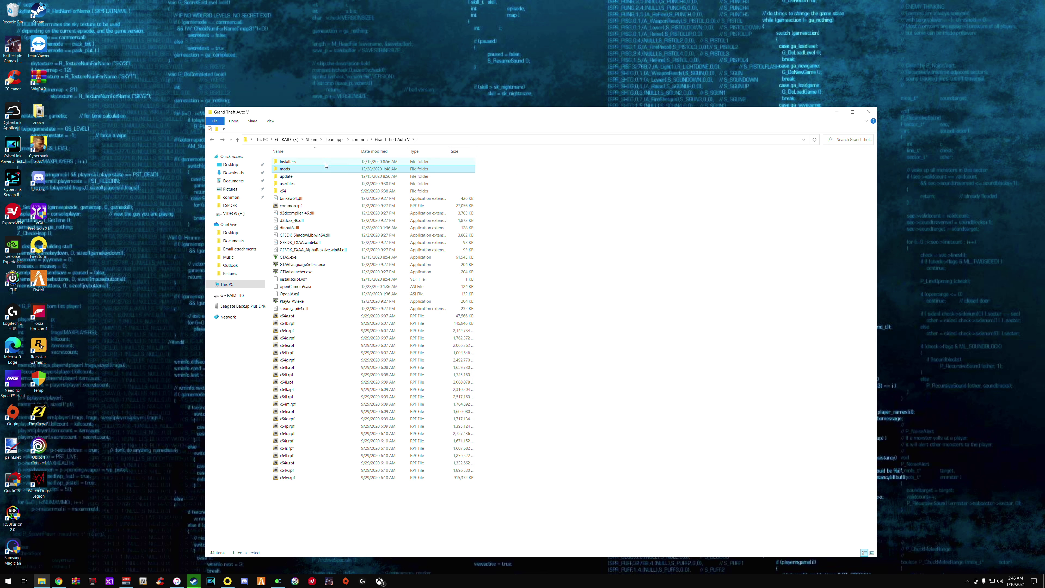
{"action": "left_click_drag", "start_coordinate": [312, 503], "coordinate": [311, 157]}
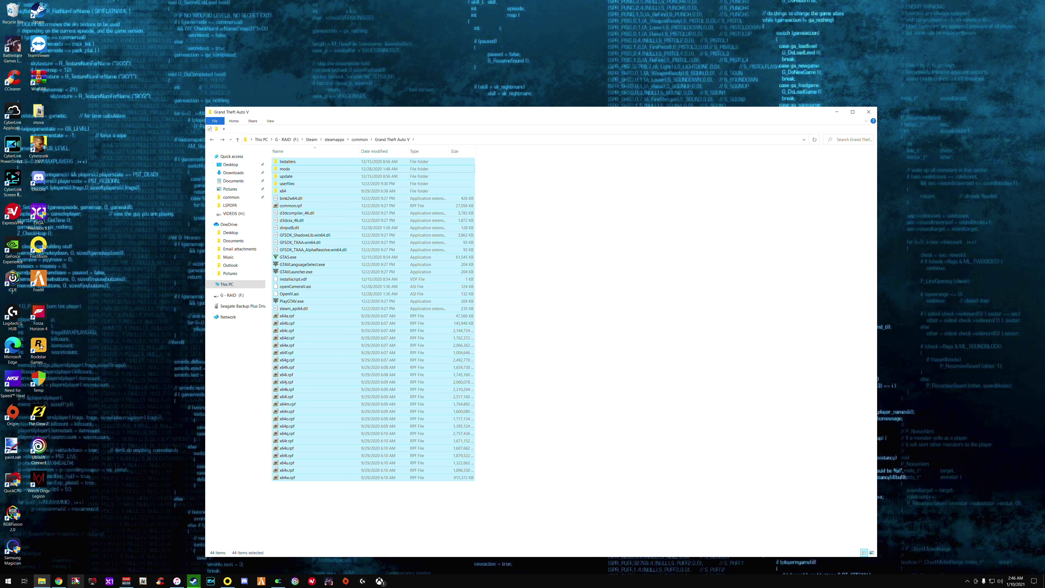
{"action": "left_click", "coordinate": [60, 581]}
Show the bit.ly link preview for the OPENIV entry in the mod list.
{"action": "left_click", "coordinate": [385, 177]}
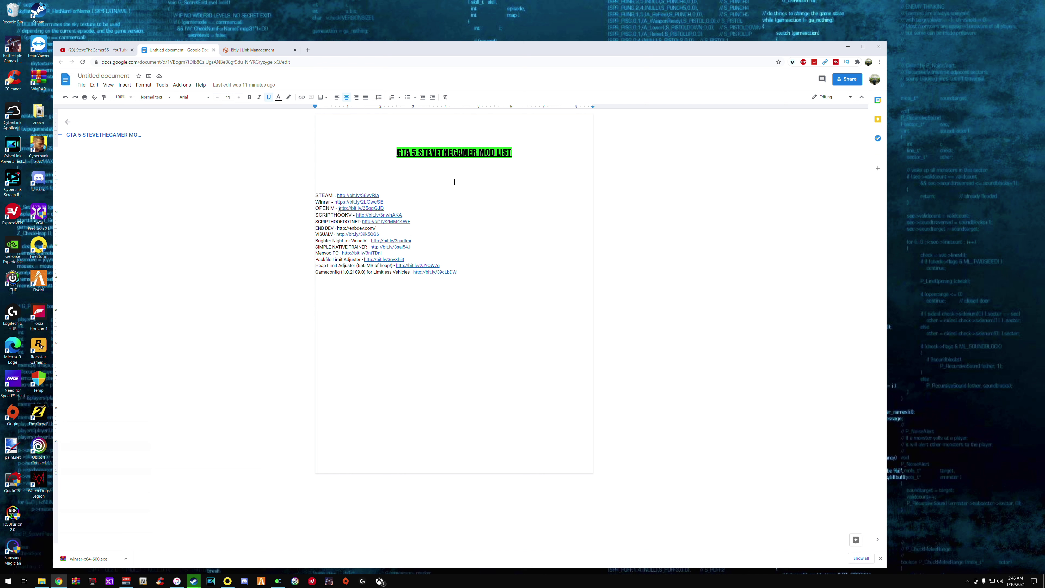
{"action": "left_click", "coordinate": [351, 208]}
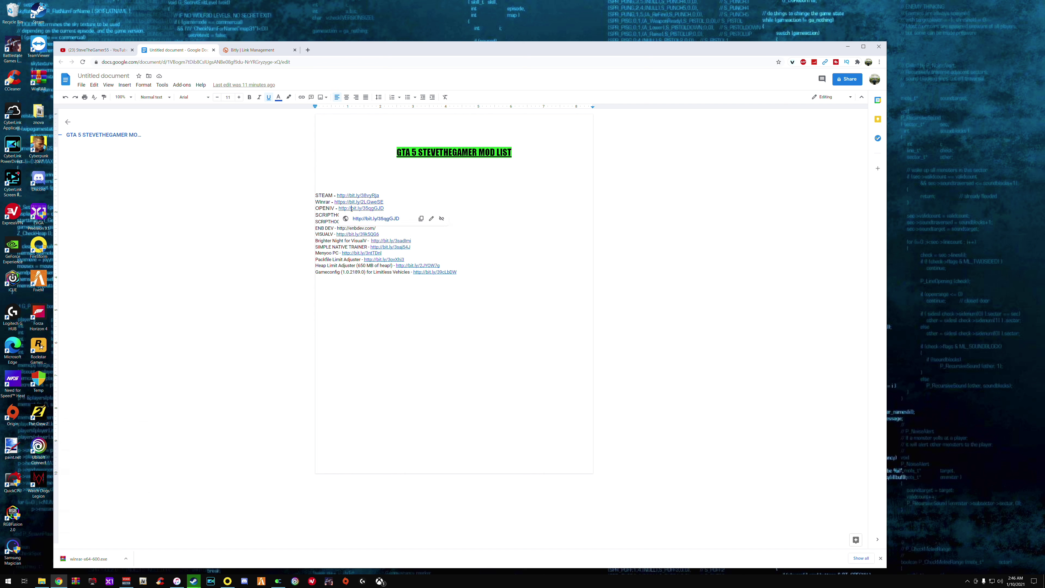
Download OpenIV 4.0 from openiv.com in a new tab and run the ovisetup installer.
{"action": "left_click", "coordinate": [364, 218]}
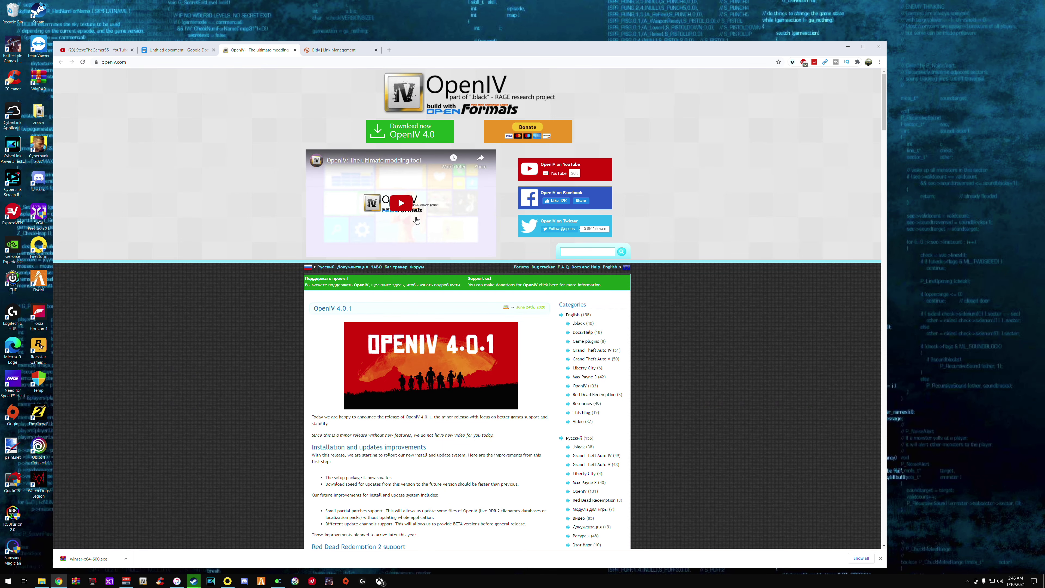
{"action": "left_click", "coordinate": [425, 129]}
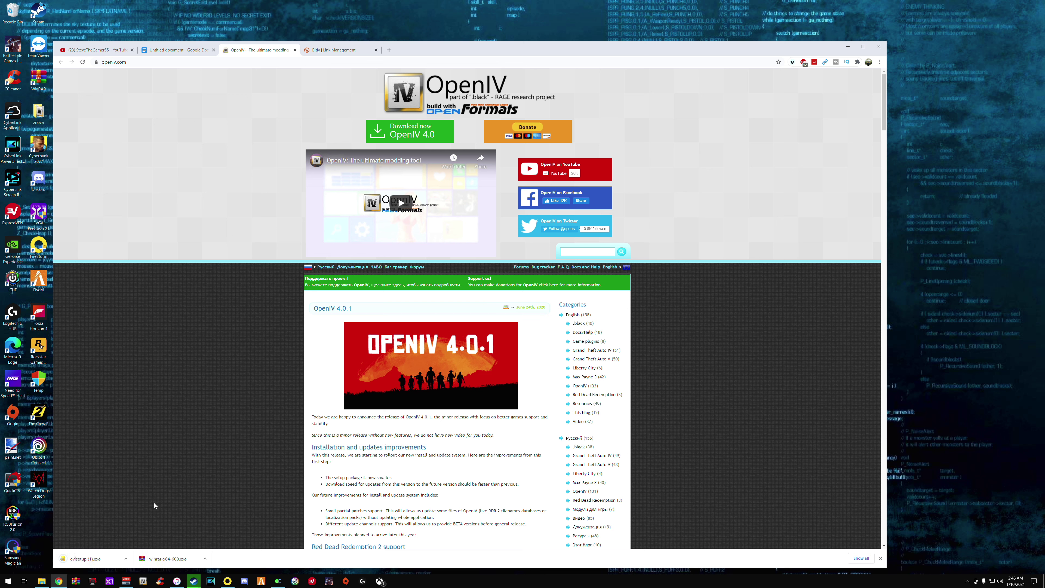
{"action": "left_click", "coordinate": [90, 565]}
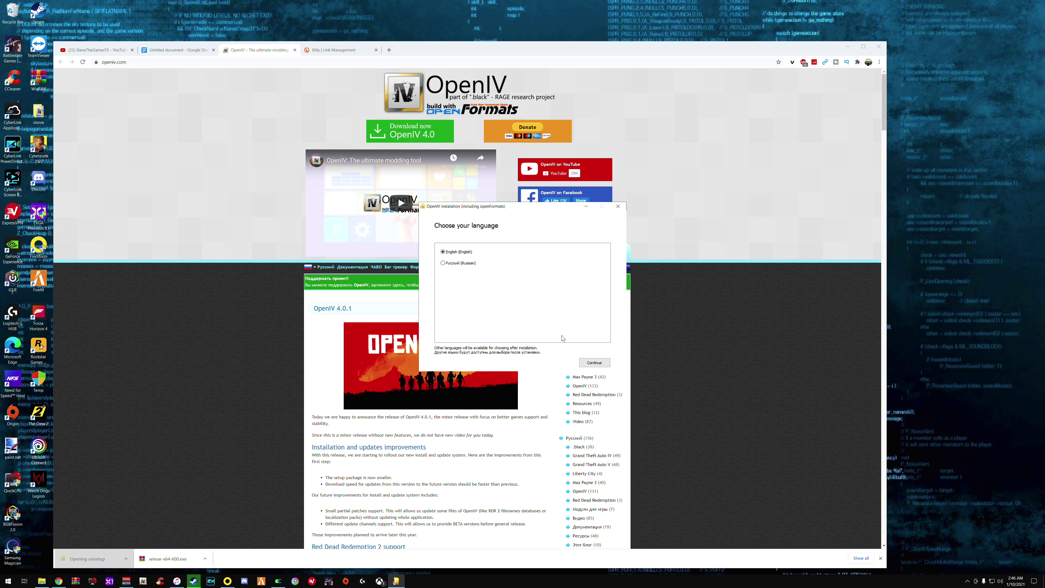
Install OpenIV in English with the licence accepted and 'Run OpenIV after installation' ticked.
{"action": "left_click", "coordinate": [584, 363]}
{"action": "left_click", "coordinate": [445, 356]}
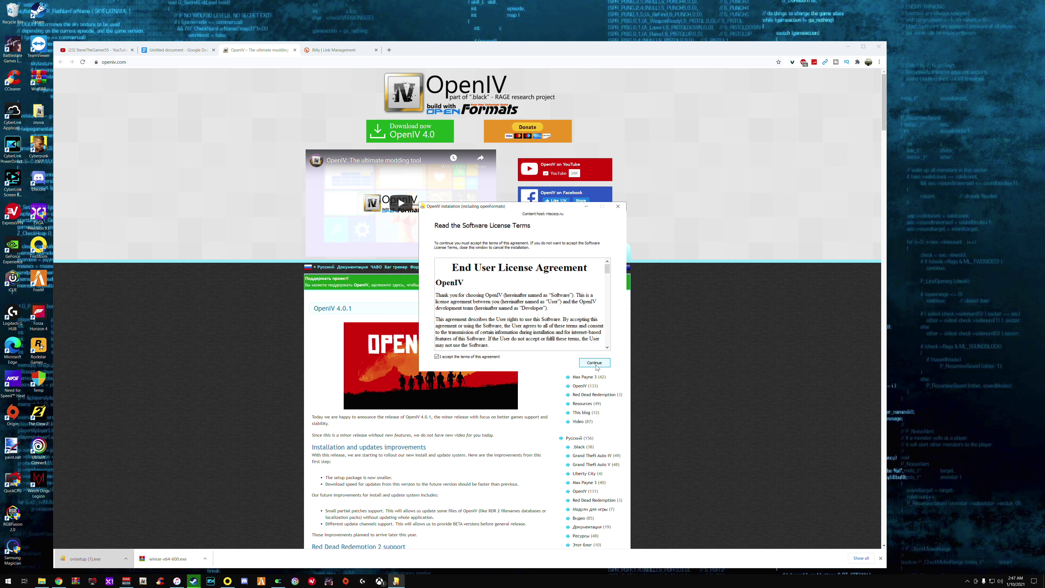
{"action": "left_click", "coordinate": [594, 362]}
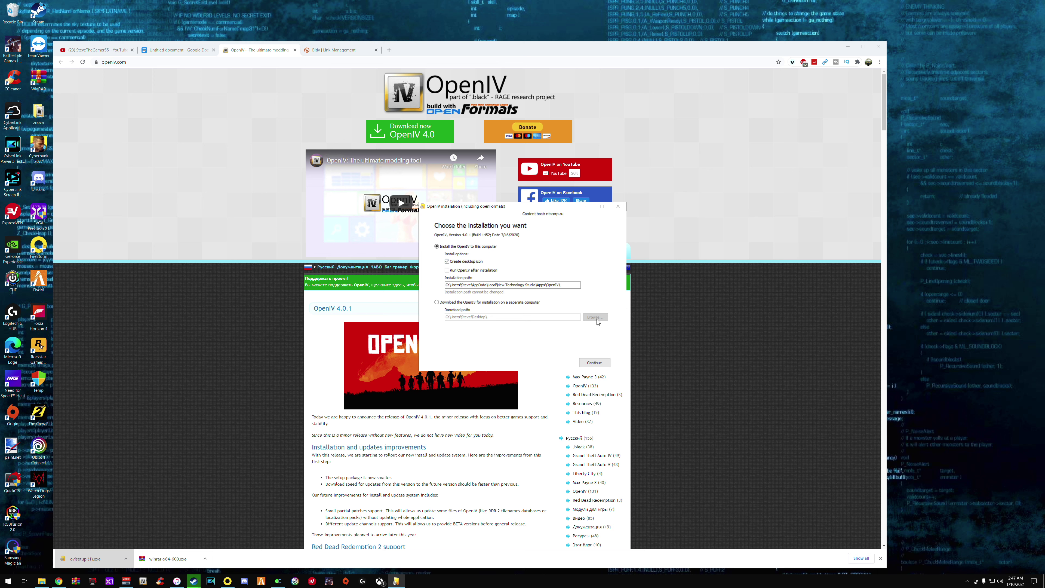
{"action": "left_click", "coordinate": [447, 270]}
{"action": "left_click", "coordinate": [594, 362]}
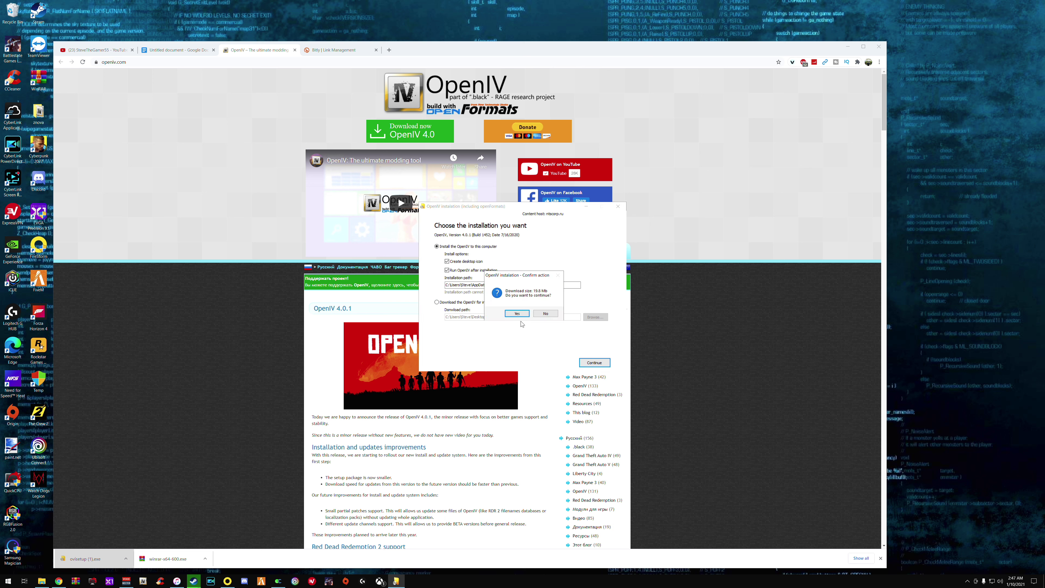
{"action": "left_click", "coordinate": [517, 314]}
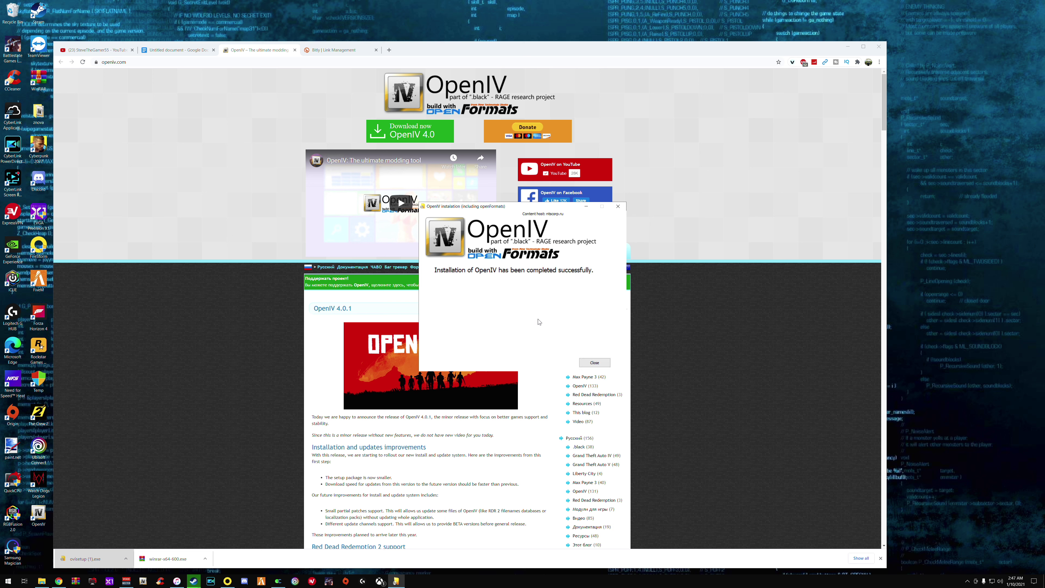
{"action": "left_click", "coordinate": [585, 363]}
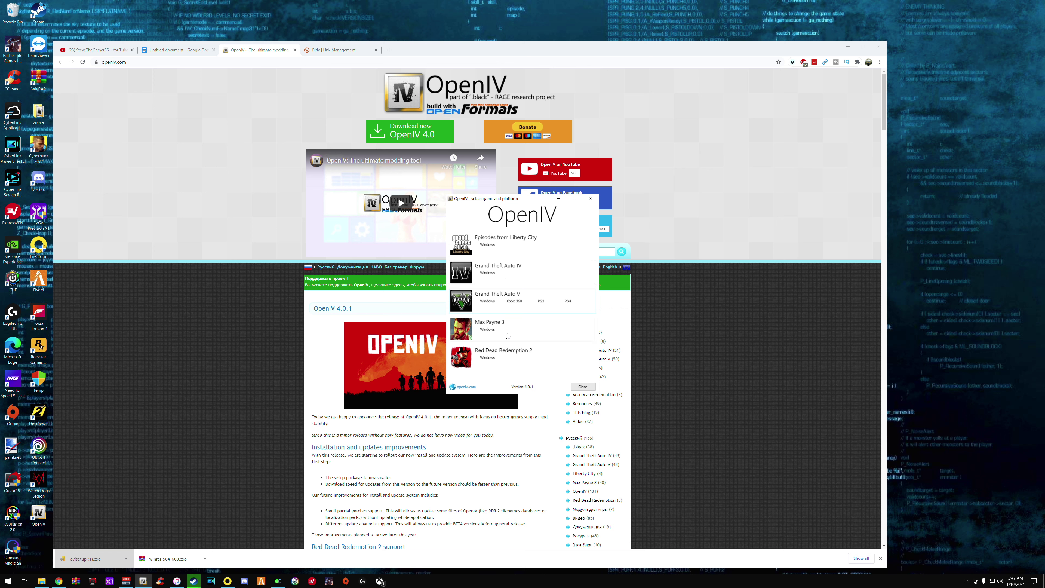
Choose Grand Theft Auto V for Windows and copy the game folder path from Explorer.
{"action": "left_click", "coordinate": [468, 303]}
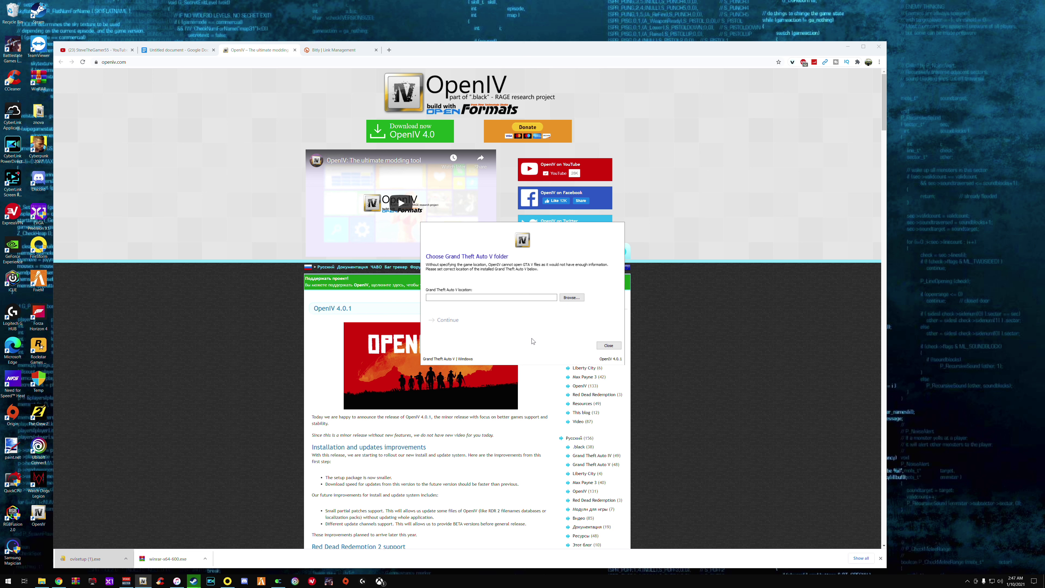
{"action": "left_click", "coordinate": [572, 298]}
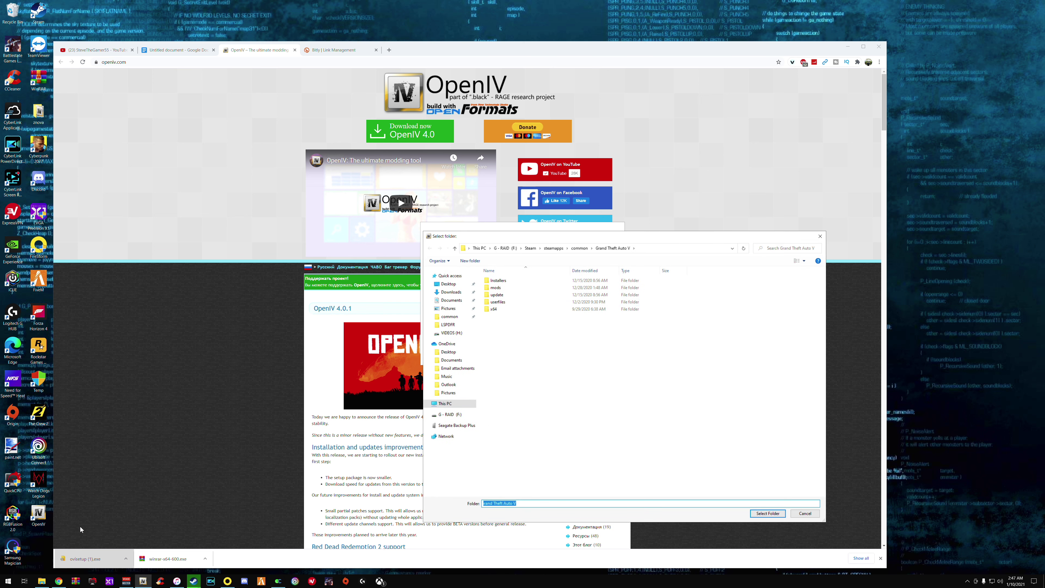
{"action": "left_click", "coordinate": [41, 581]}
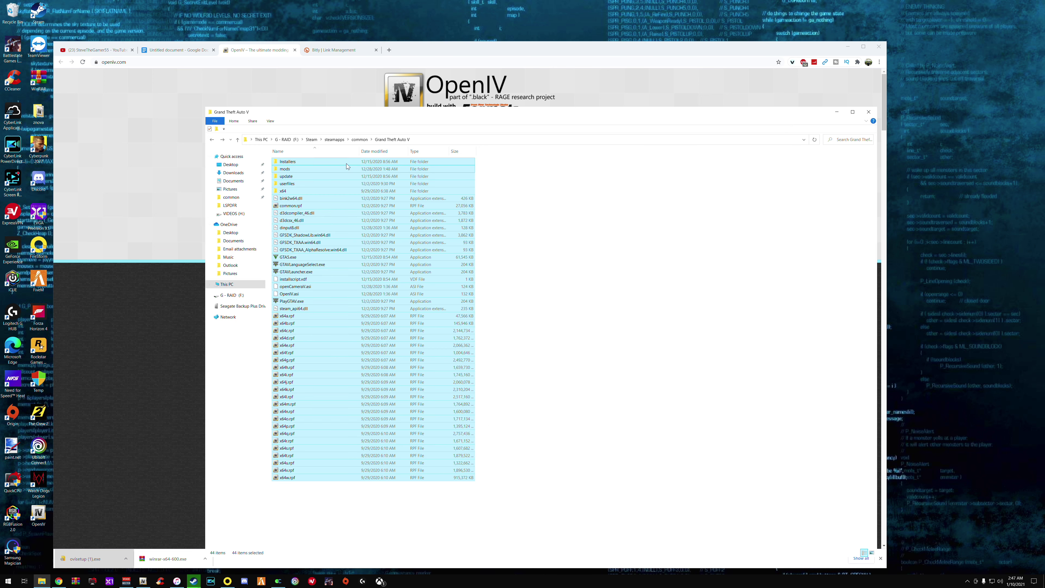
{"action": "left_click", "coordinate": [349, 140]}
{"action": "right_click", "coordinate": [337, 139]}
{"action": "left_click", "coordinate": [350, 160]}
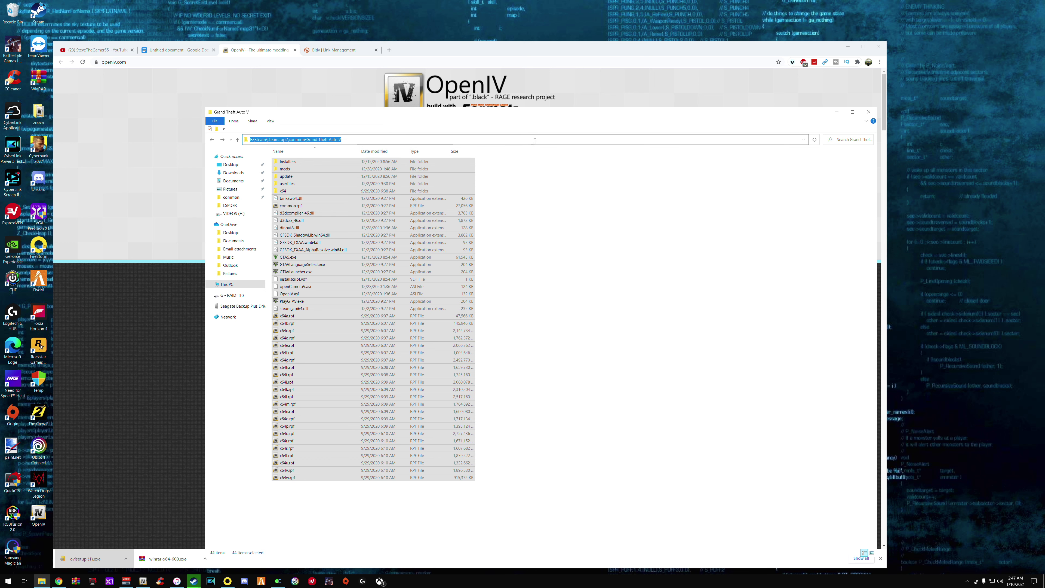
Paste the path into Select folder, confirm it as the game location, and close the openiv.com tab.
{"action": "left_click", "coordinate": [837, 113]}
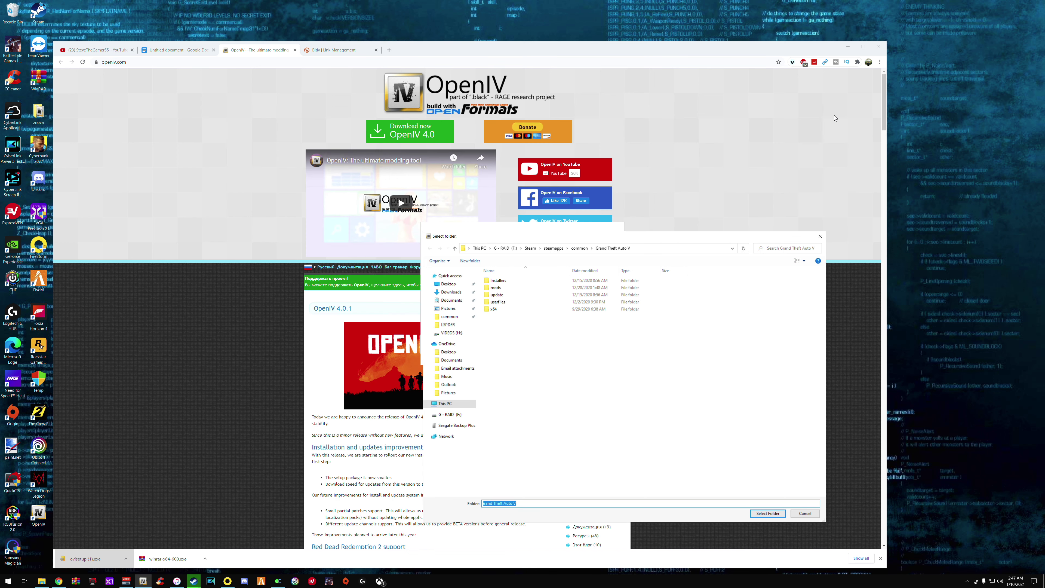
{"action": "left_click", "coordinate": [647, 251]}
{"action": "right_click", "coordinate": [551, 246]}
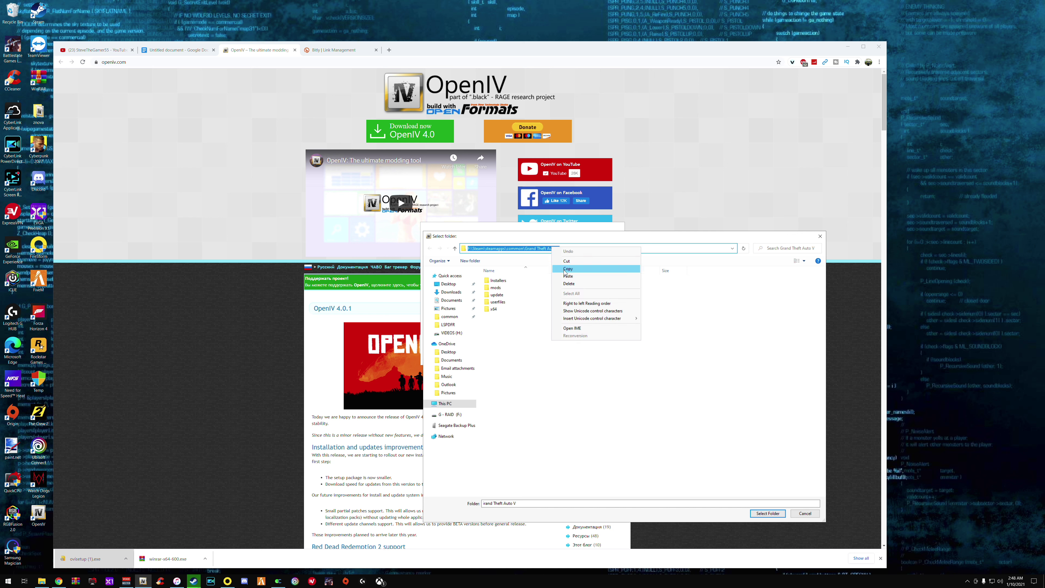
{"action": "left_click", "coordinate": [568, 275]}
{"action": "key", "text": "Return"}
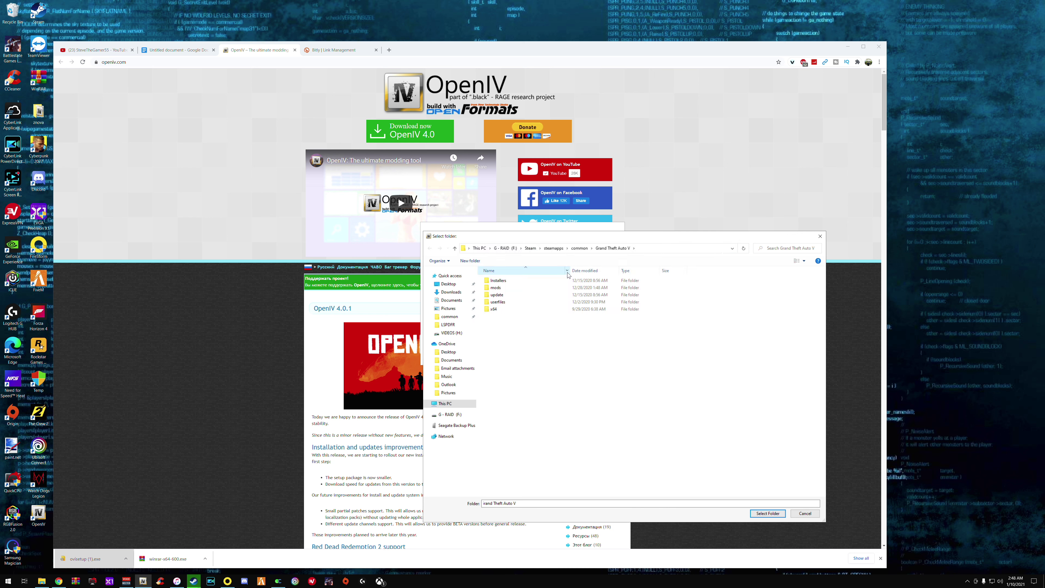
{"action": "left_click", "coordinate": [764, 512]}
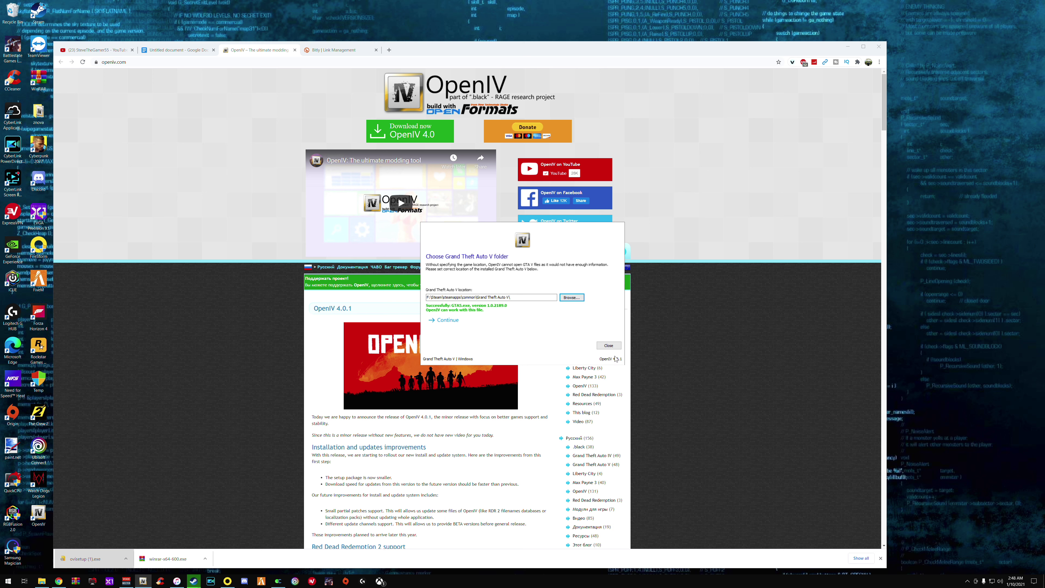
{"action": "left_click", "coordinate": [454, 322]}
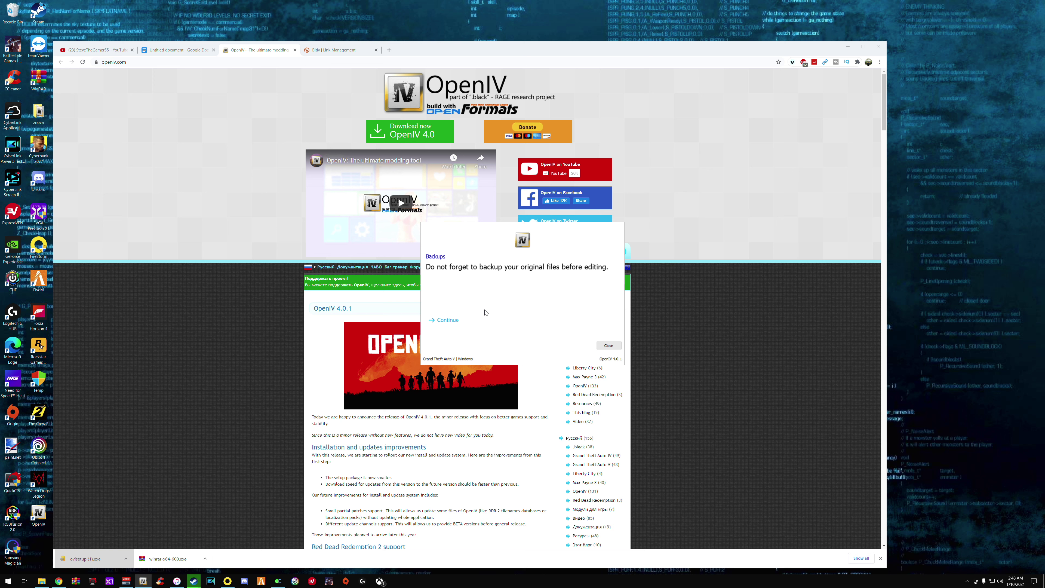
{"action": "left_click", "coordinate": [448, 320]}
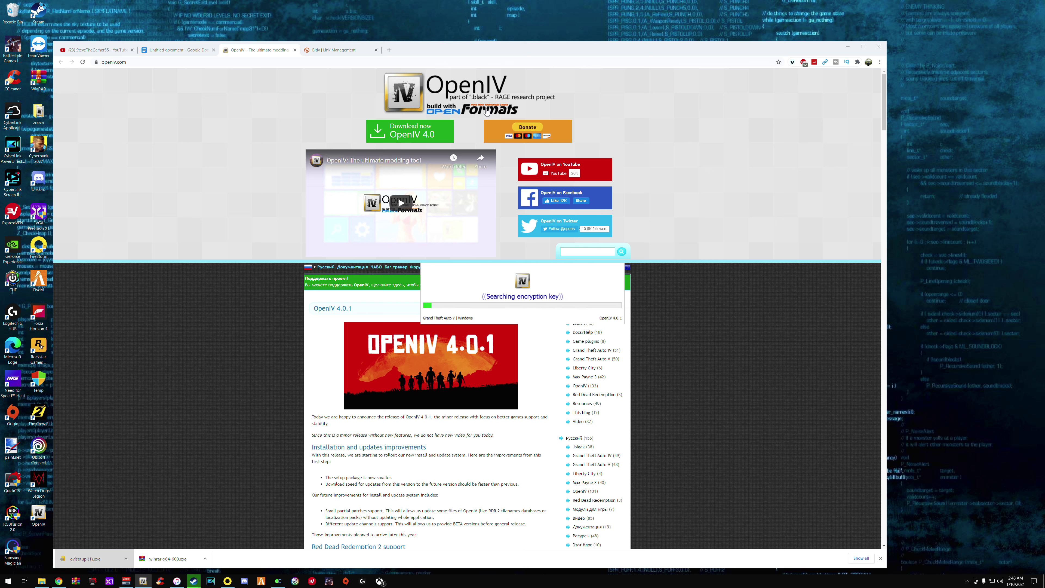
{"action": "left_click", "coordinate": [295, 50]}
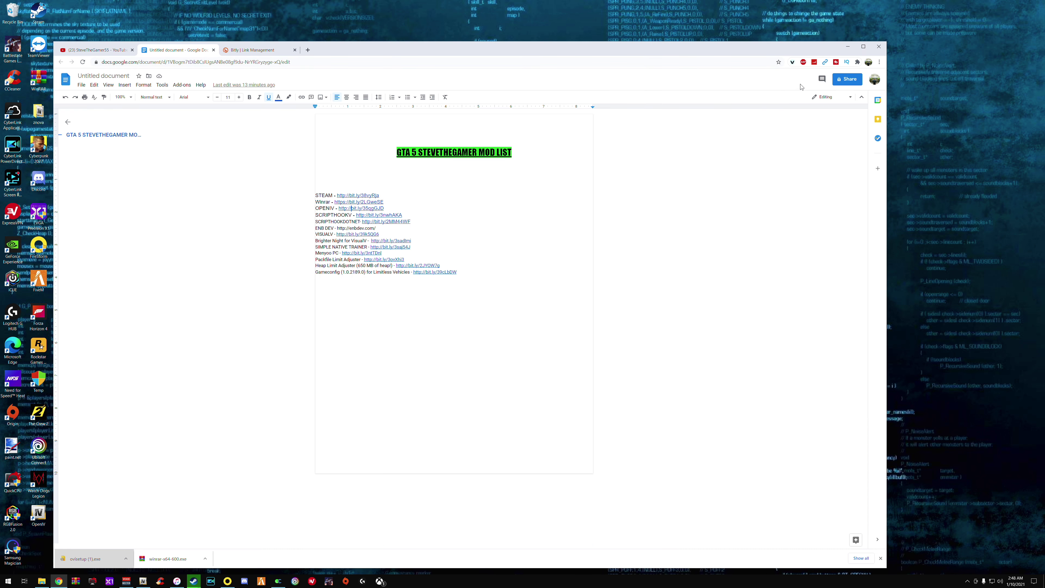
Minimize Chrome and Steam, closing Steam's GTA V local files properties, to reach OpenIV.
{"action": "left_click", "coordinate": [847, 47]}
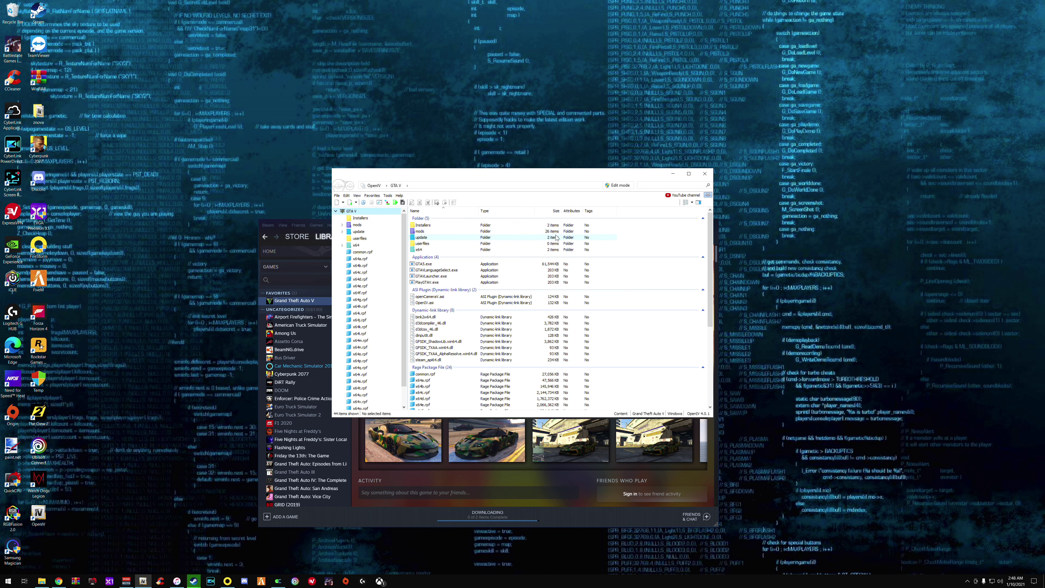
{"action": "left_click_drag", "start_coordinate": [603, 174], "coordinate": [449, 324]}
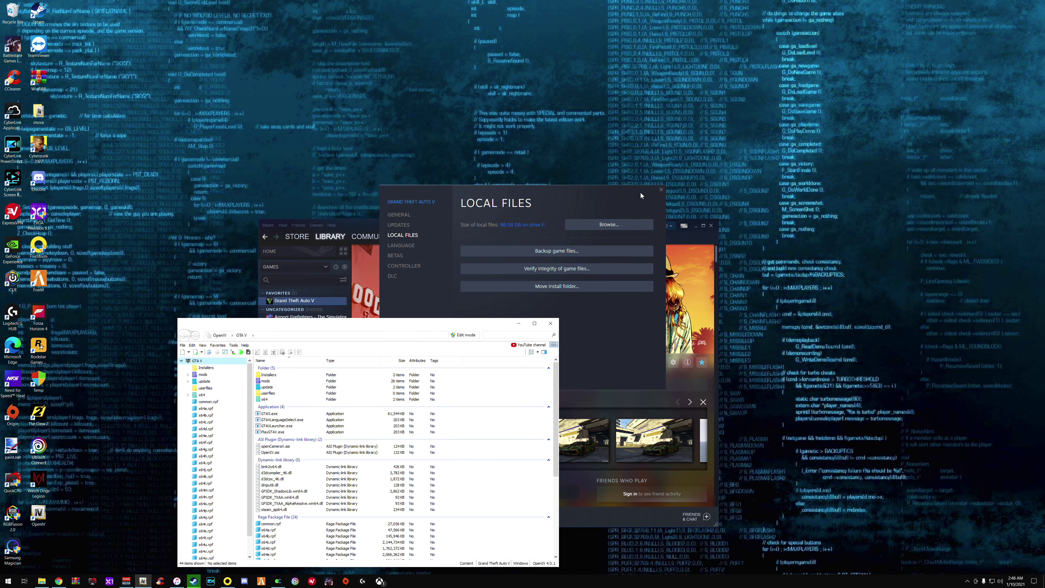
{"action": "left_click", "coordinate": [661, 189]}
{"action": "left_click", "coordinate": [696, 227]}
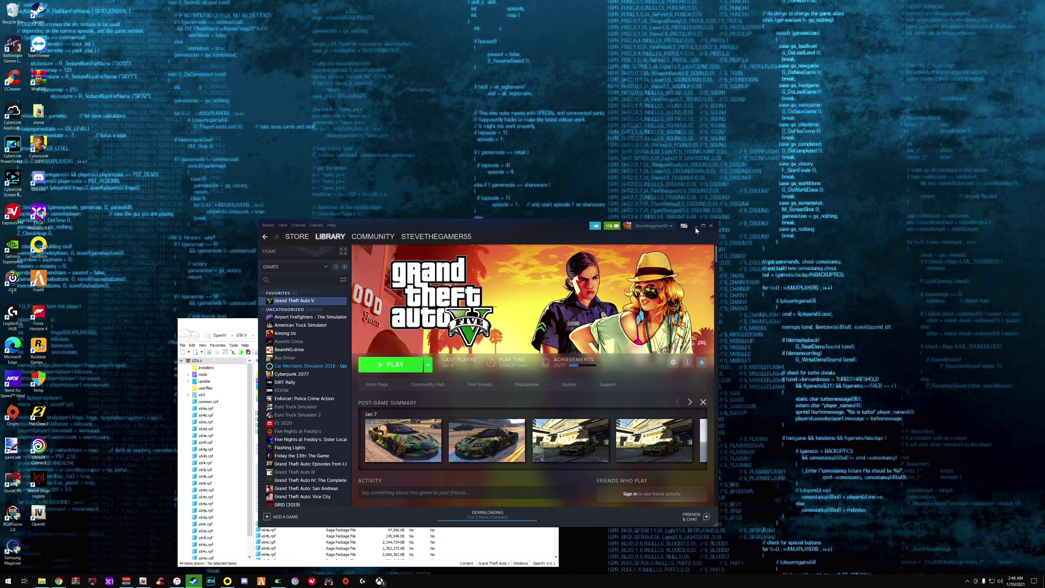
{"action": "left_click_drag", "start_coordinate": [542, 235], "coordinate": [525, 189]}
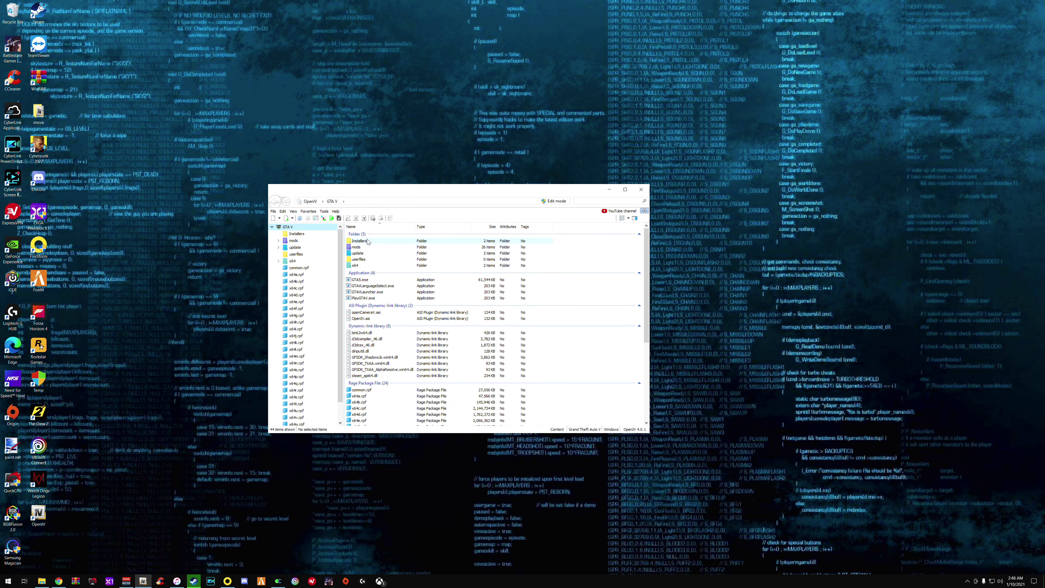
Uninstall and reinstall ASI Loader in OpenIV's ASI Manager, then close the manager.
{"action": "left_click", "coordinate": [325, 212]}
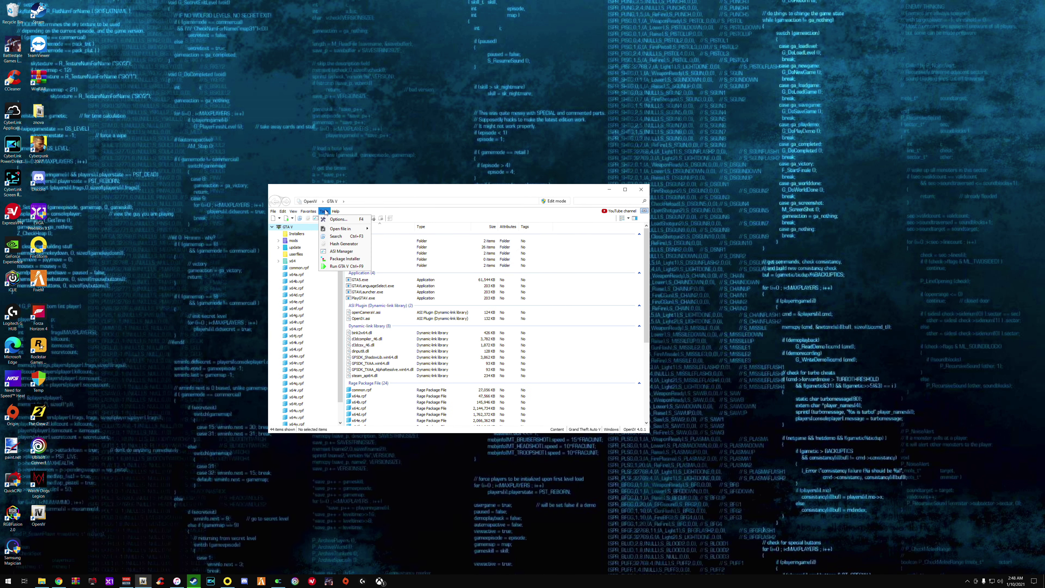
{"action": "left_click", "coordinate": [348, 252]}
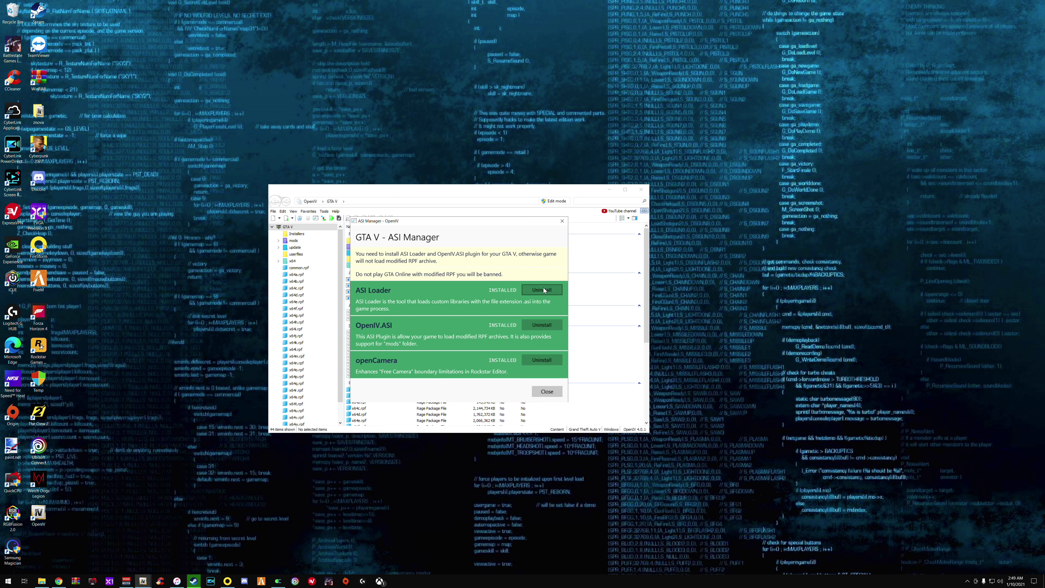
{"action": "left_click", "coordinate": [528, 291]}
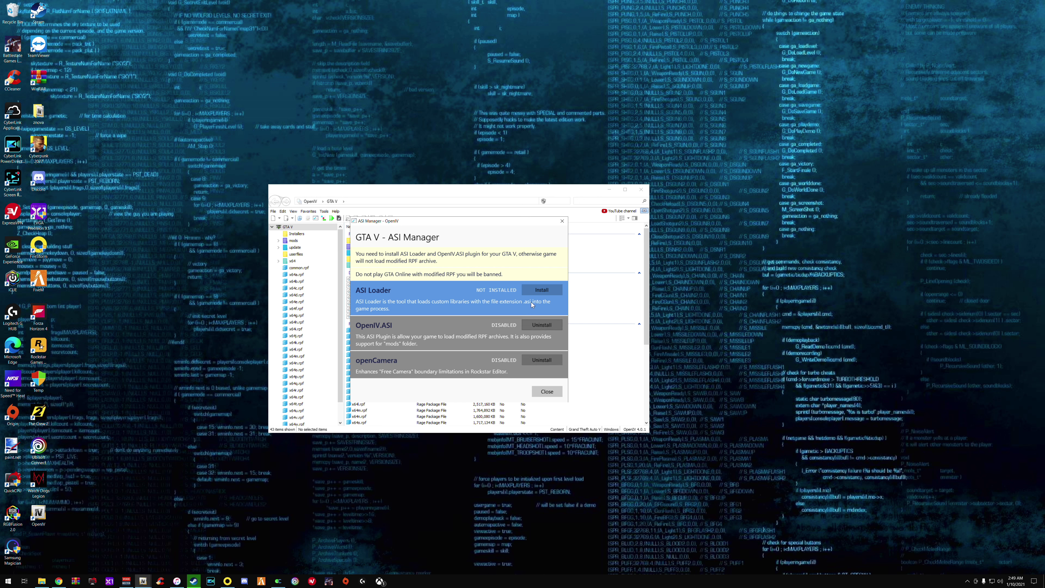
{"action": "left_click", "coordinate": [544, 293]}
{"action": "left_click", "coordinate": [551, 393]}
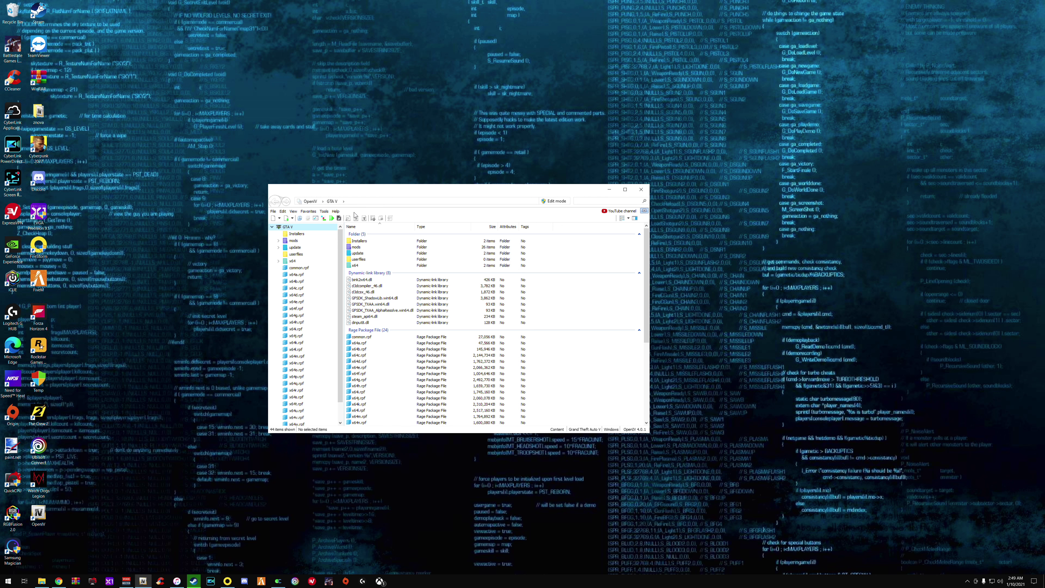
Set OpenIV's Default work mode to Edit in Tools > Options.
{"action": "left_click", "coordinate": [325, 212]}
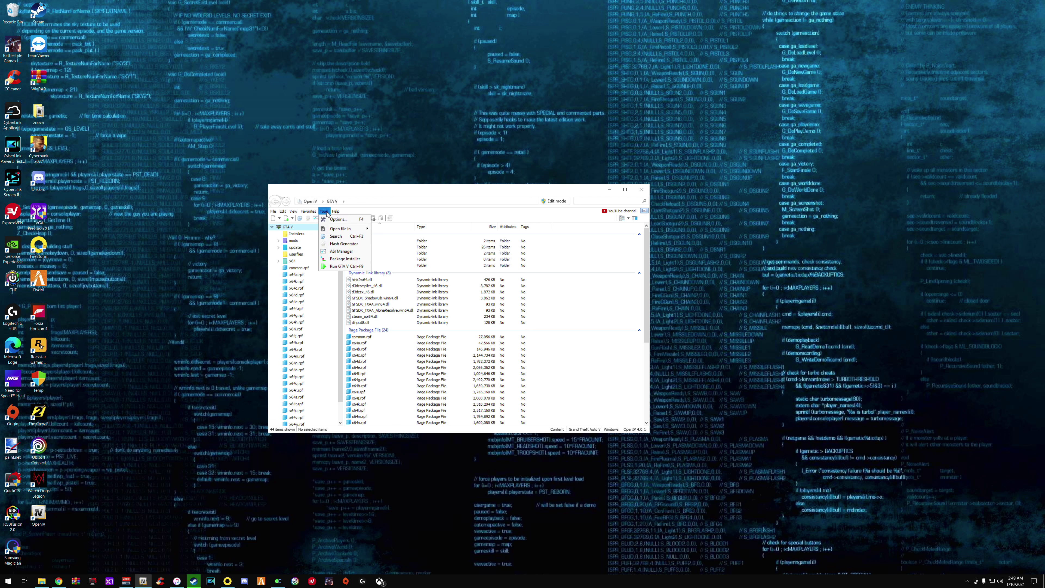
{"action": "left_click", "coordinate": [332, 219]}
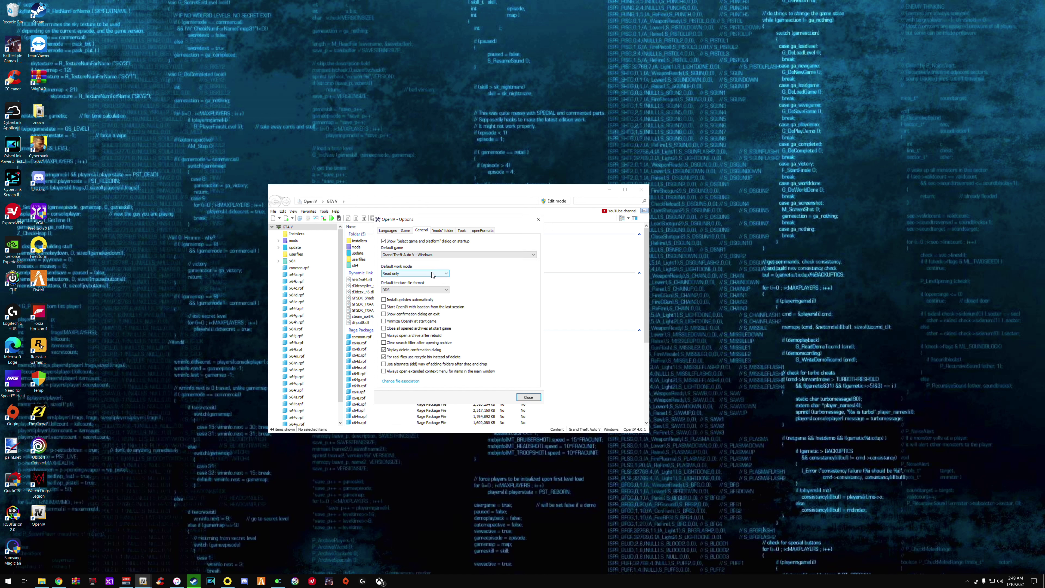
{"action": "left_click", "coordinate": [448, 274]}
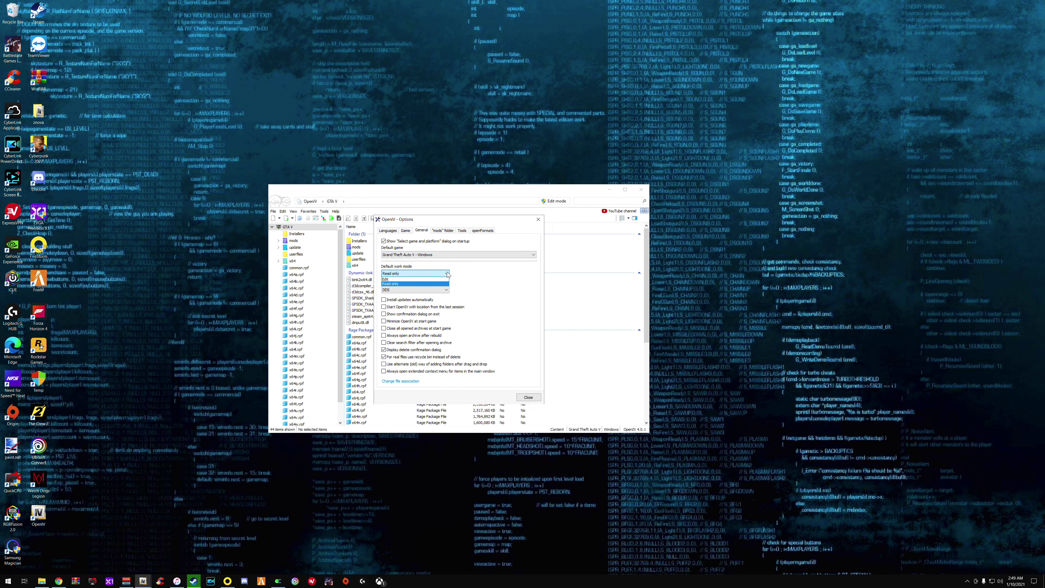
{"action": "left_click", "coordinate": [435, 279]}
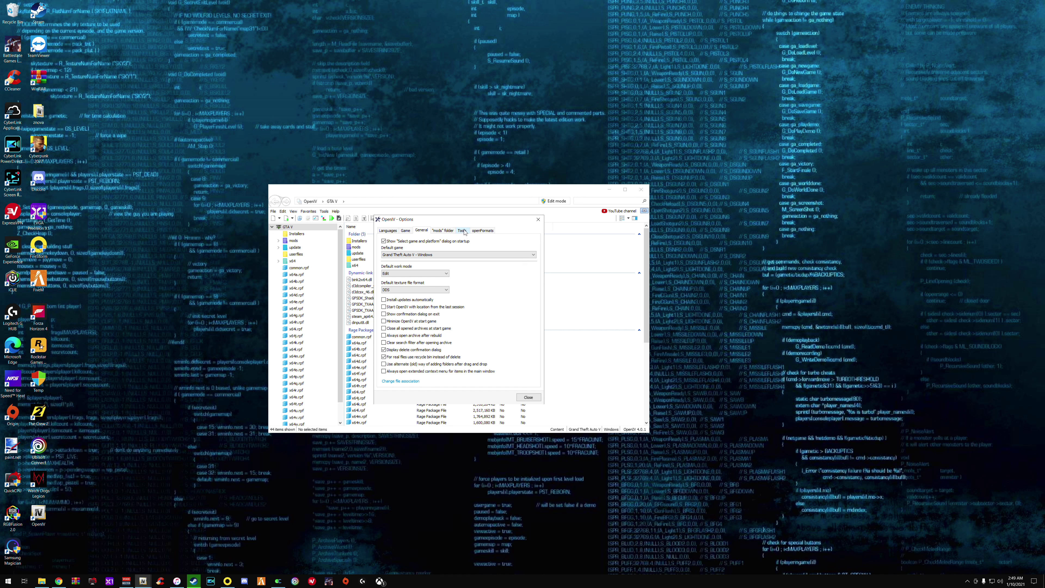
Review the openFormats, Tools and "mods" folder option pages, then close Options.
{"action": "left_click", "coordinate": [481, 230]}
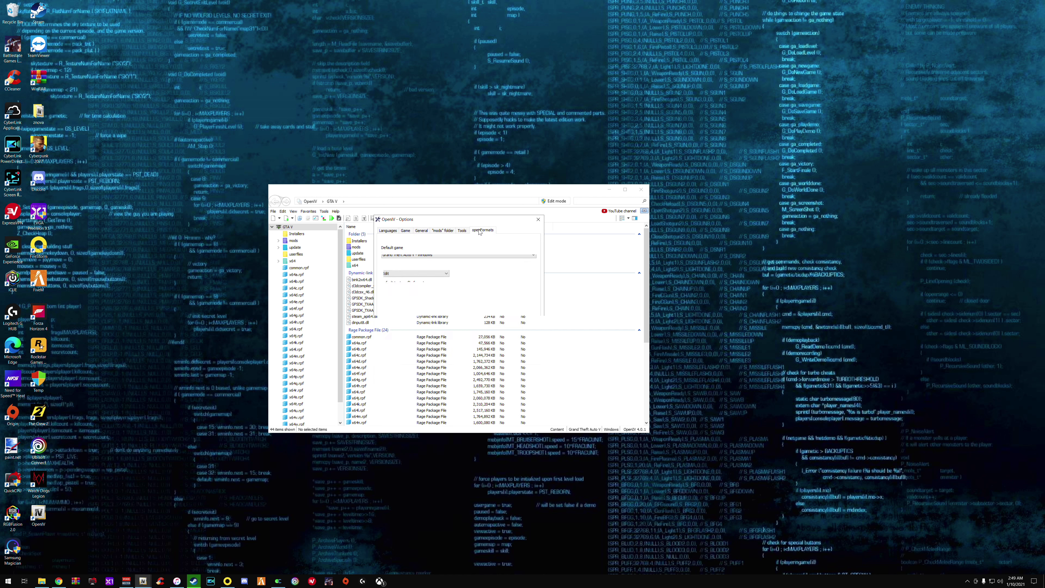
{"action": "left_click", "coordinate": [460, 232]}
{"action": "left_click", "coordinate": [445, 233]}
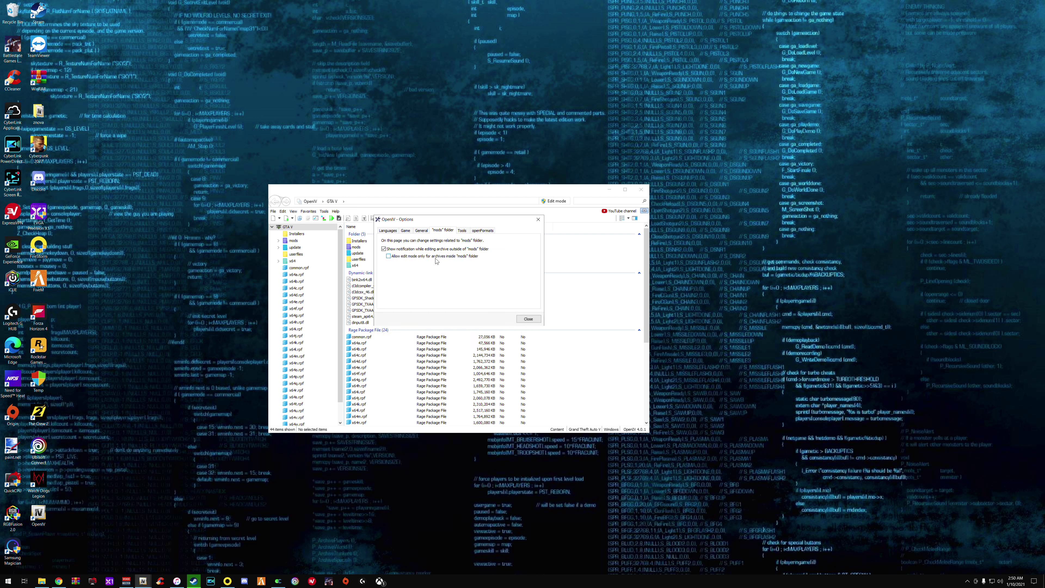
{"action": "left_click", "coordinate": [529, 320]}
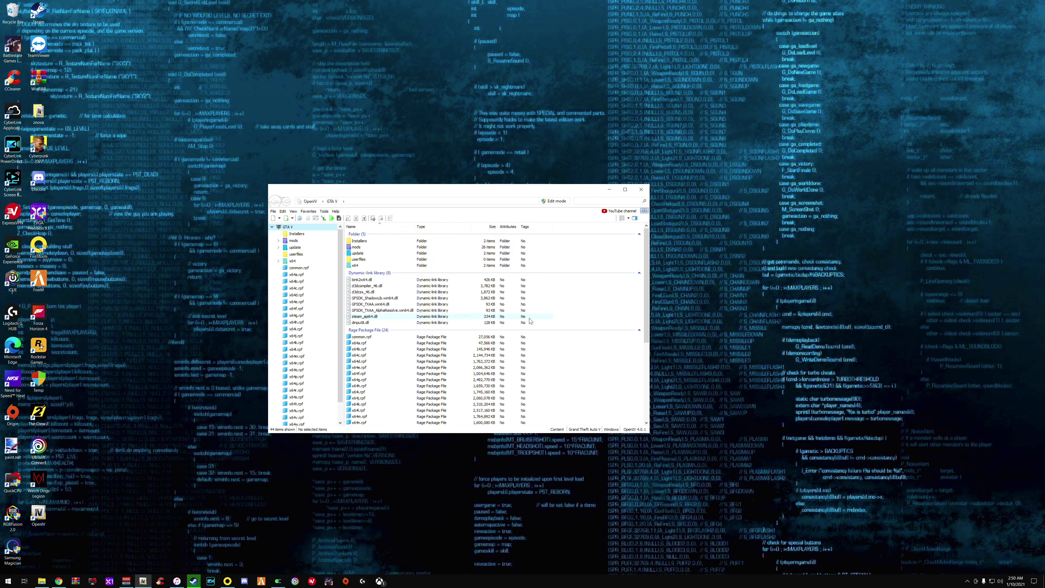
{"action": "scroll", "coordinate": [471, 277], "scroll_direction": "down", "scroll_amount": 2}
{"action": "scroll", "coordinate": [488, 281], "scroll_direction": "up", "scroll_amount": 2}
Close OpenIV and open the Grand Theft Auto V folder in File Explorer.
{"action": "left_click", "coordinate": [642, 190]}
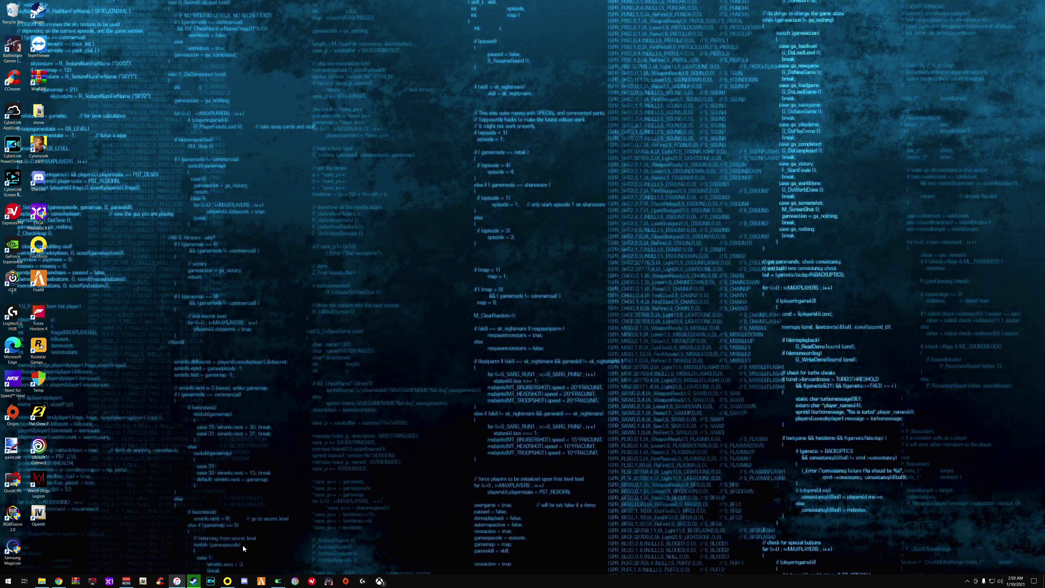
{"action": "right_click", "coordinate": [145, 581]}
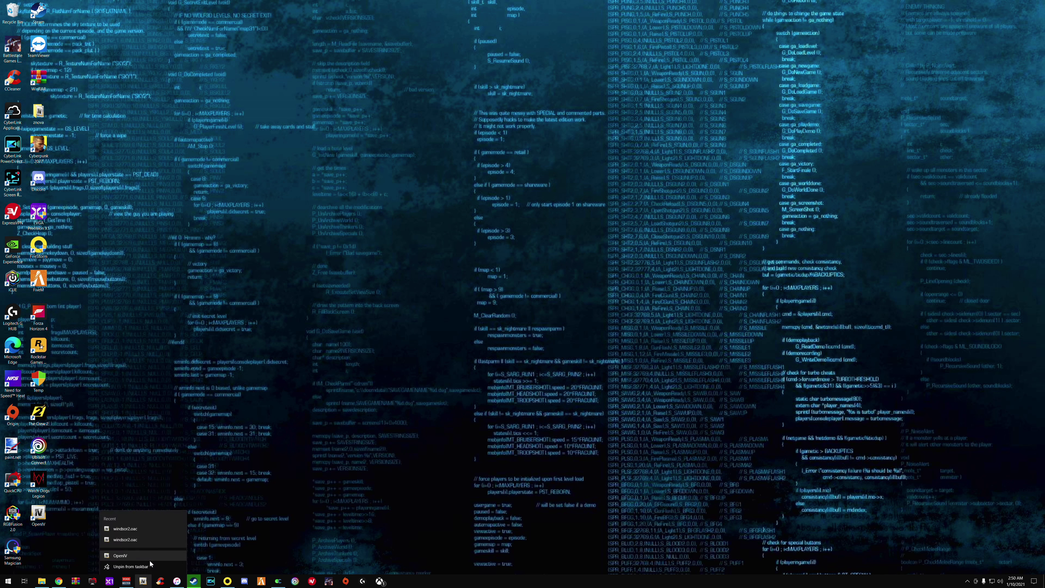
{"action": "left_click", "coordinate": [314, 471]}
{"action": "left_click", "coordinate": [41, 581]}
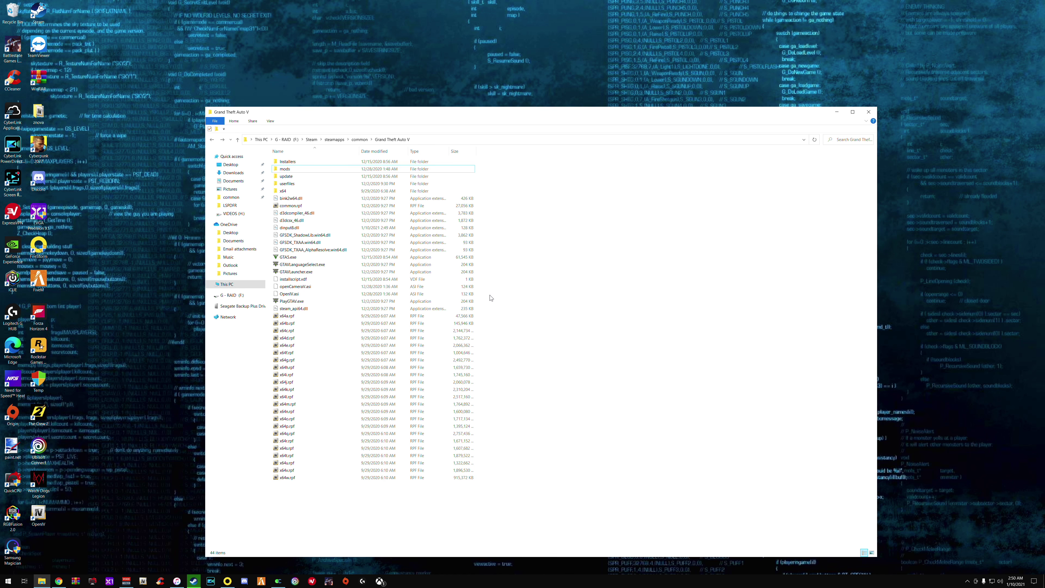
Browse mods > update > x64 > dlcpacks, go back, and return to the mod list document.
{"action": "double_click", "coordinate": [304, 172]}
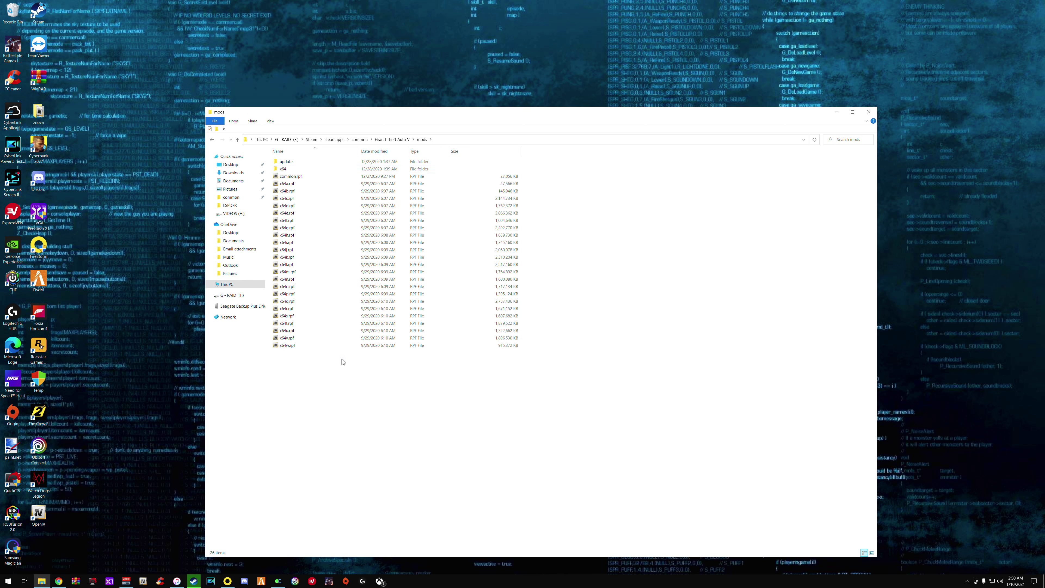
{"action": "double_click", "coordinate": [307, 164]}
{"action": "double_click", "coordinate": [300, 163]}
{"action": "double_click", "coordinate": [300, 171]}
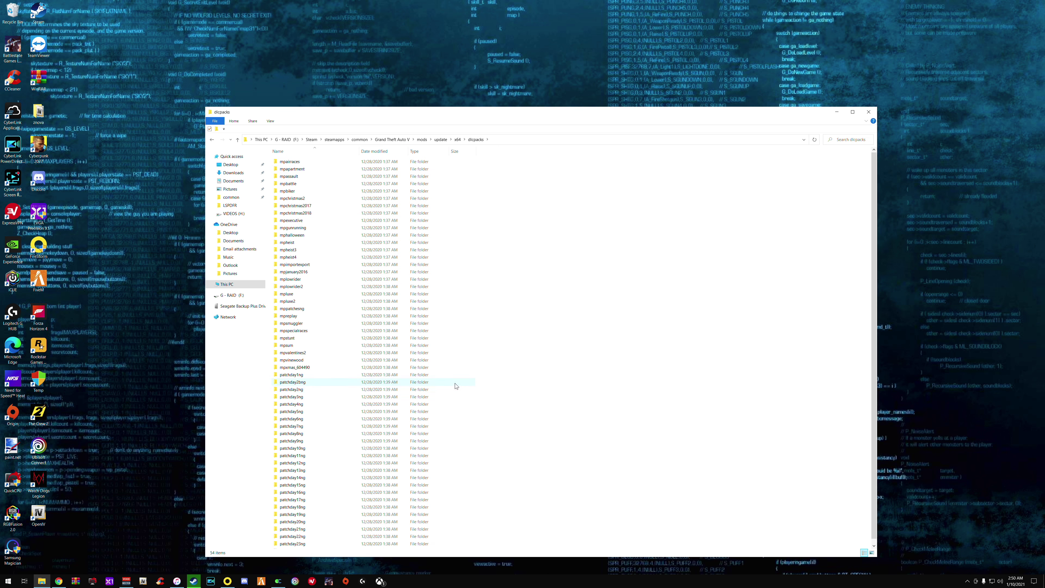
{"action": "left_click", "coordinate": [387, 140]}
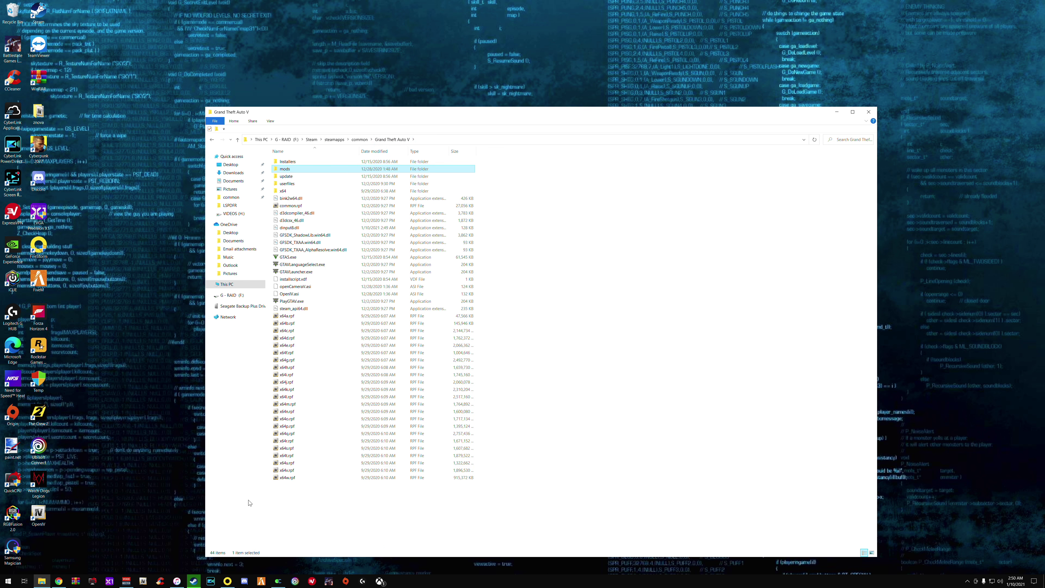
{"action": "left_click", "coordinate": [58, 581]}
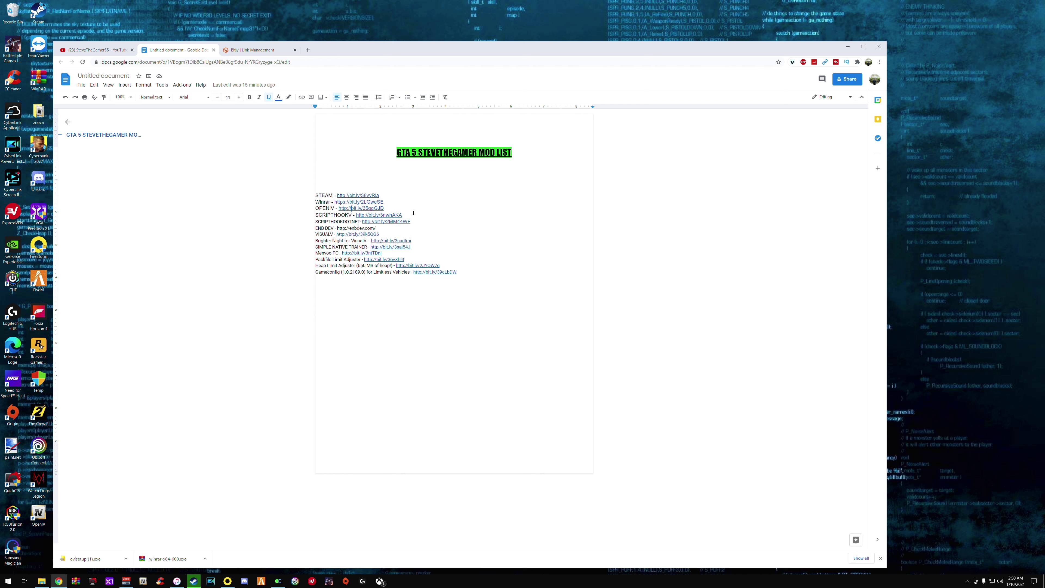
Follow the SCRIPTHOOKV link, download the Script Hook V zip, and open it.
{"action": "left_click", "coordinate": [386, 215]}
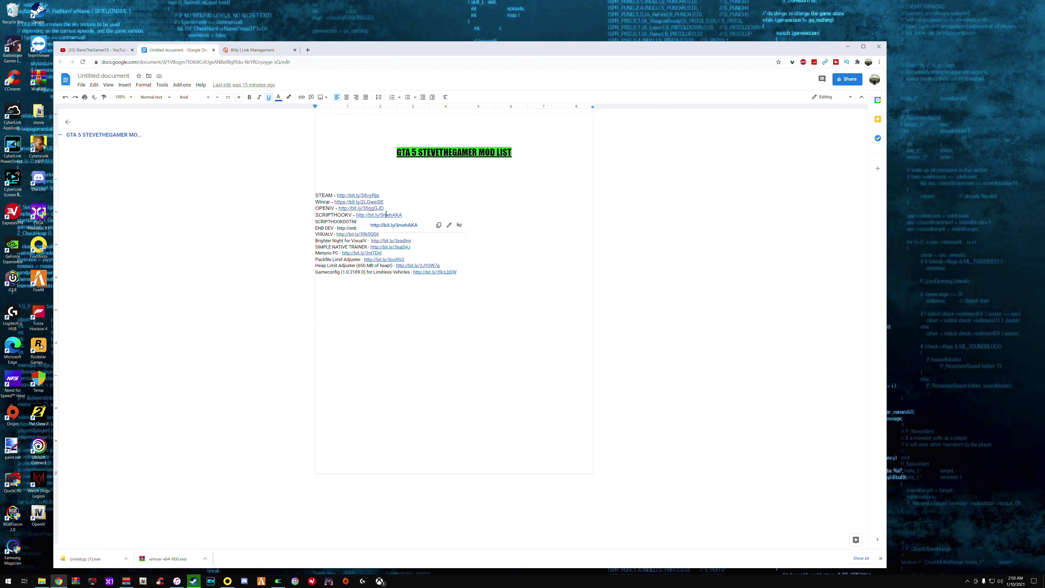
{"action": "left_click", "coordinate": [389, 227]}
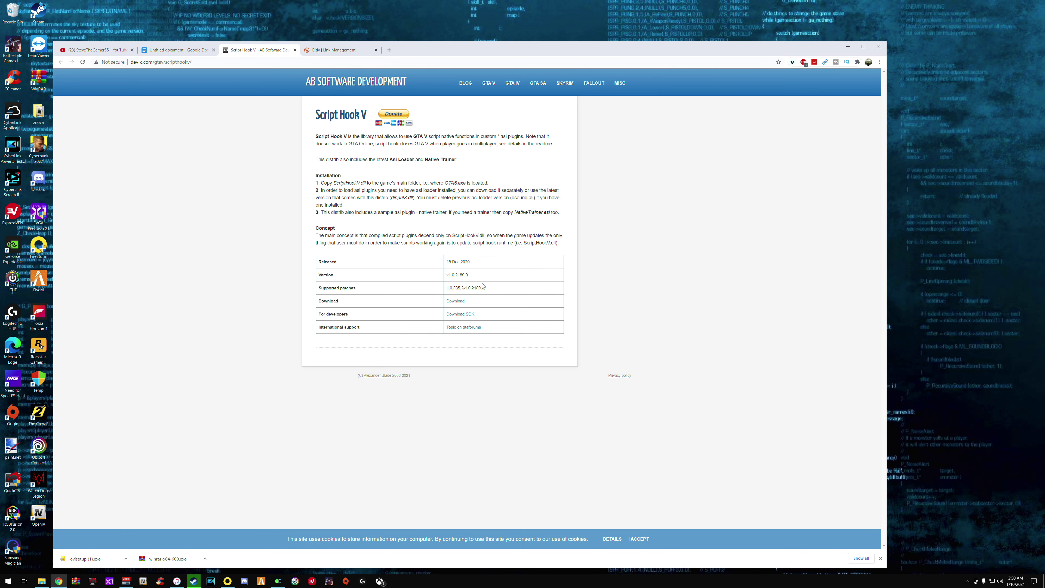
{"action": "left_click", "coordinate": [456, 301]}
{"action": "left_click", "coordinate": [104, 558]}
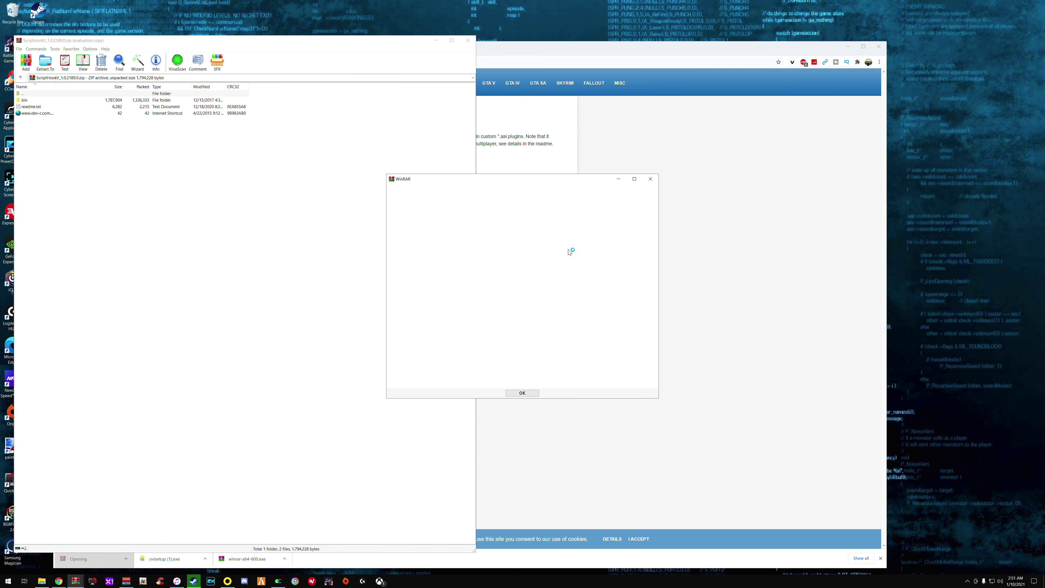
Unpack the archive with the WinRAR Wizard into a Desktop ScriptHookV_1.0.2189.0 folder, then close WinRAR.
{"action": "left_click", "coordinate": [650, 179]}
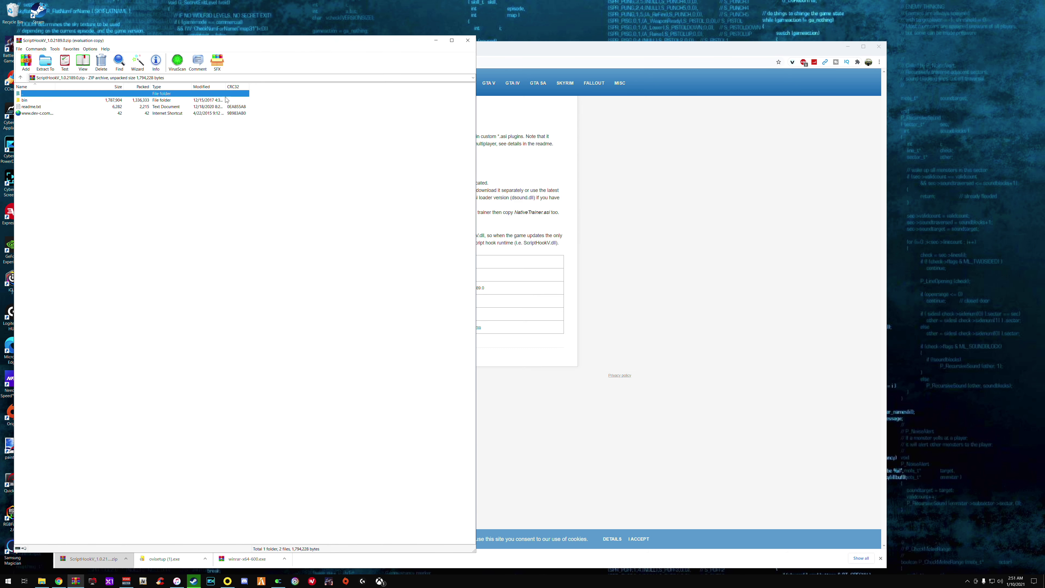
{"action": "left_click", "coordinate": [137, 62]}
{"action": "left_click", "coordinate": [244, 344]}
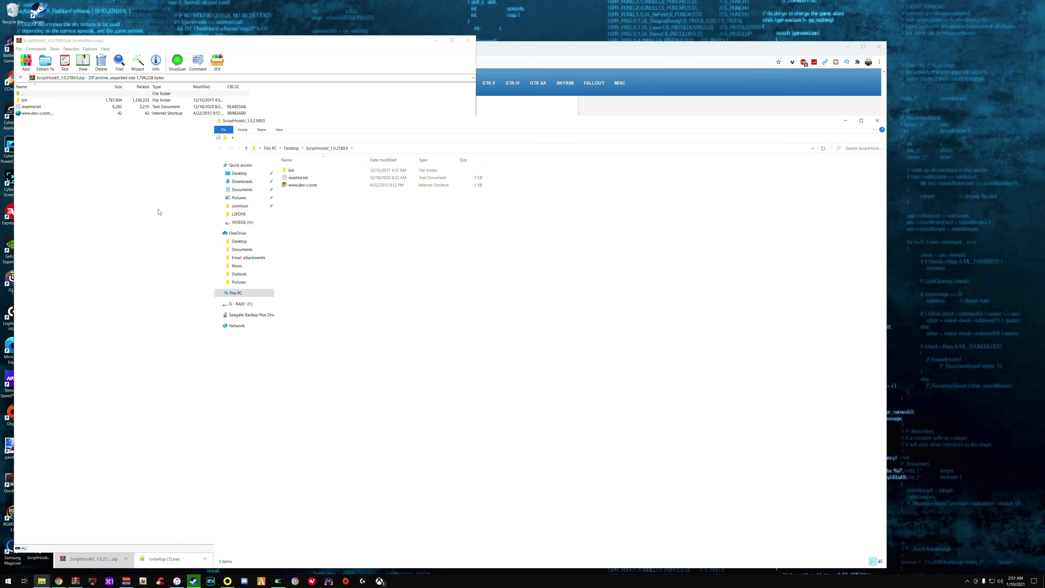
{"action": "left_click", "coordinate": [158, 217]}
{"action": "left_click", "coordinate": [468, 40]}
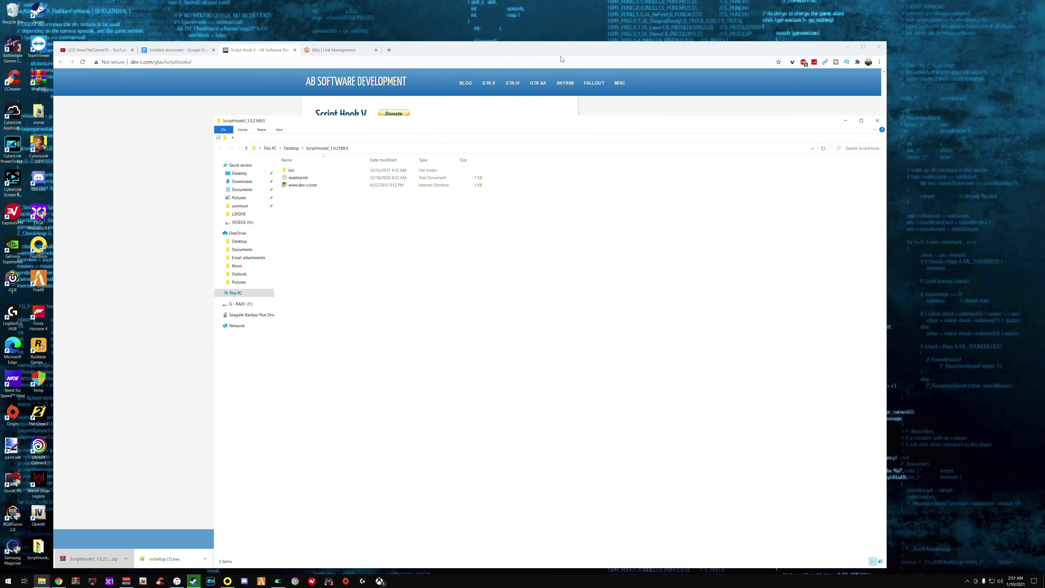
{"action": "left_click", "coordinate": [848, 46]}
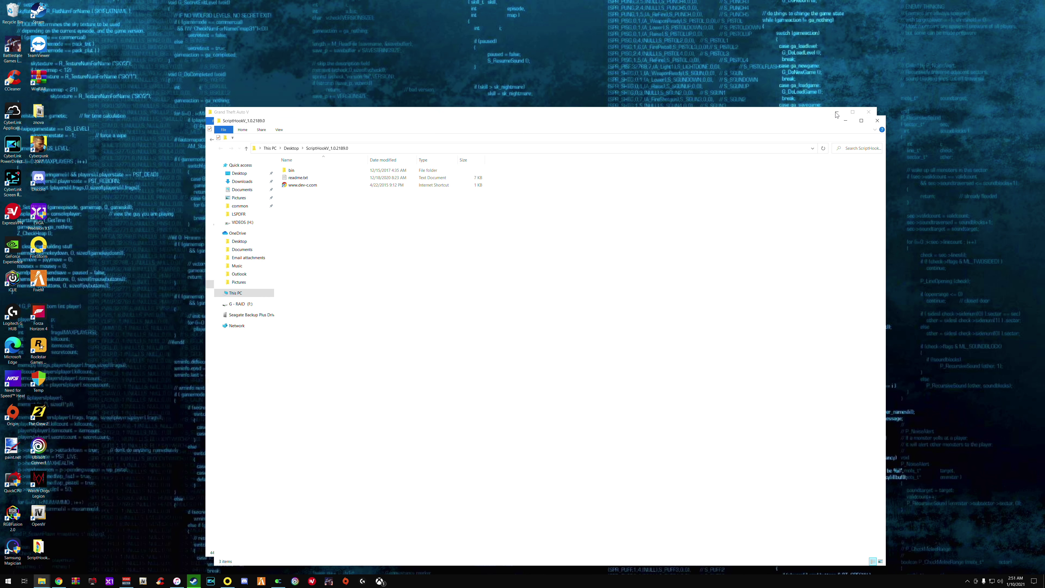
Copy ScriptHookV.dll from the bin folder into the Grand Theft Auto V folder.
{"action": "left_click_drag", "start_coordinate": [822, 125], "coordinate": [946, 45]}
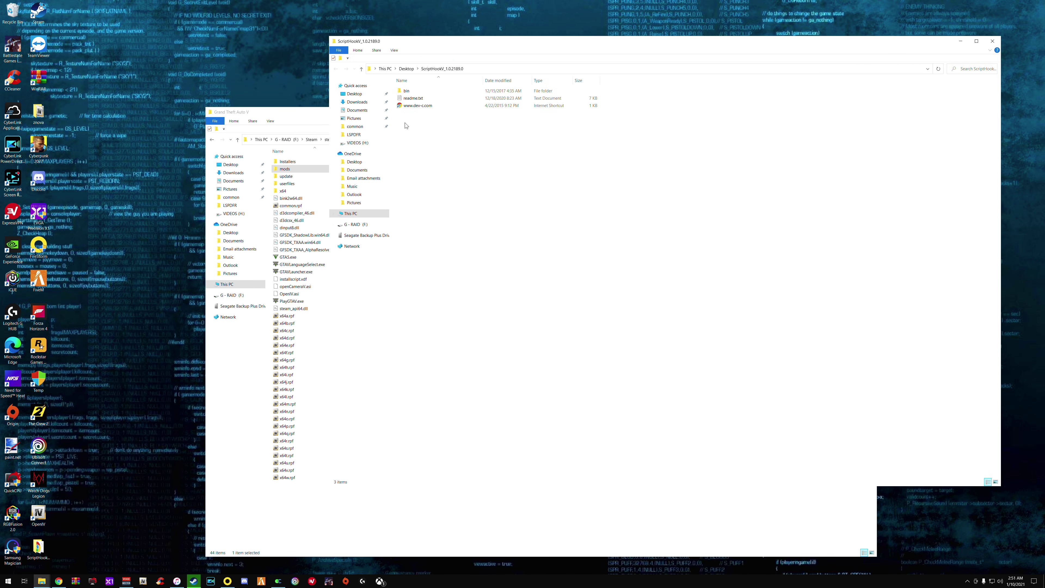
{"action": "left_click_drag", "start_coordinate": [316, 116], "coordinate": [202, 123]}
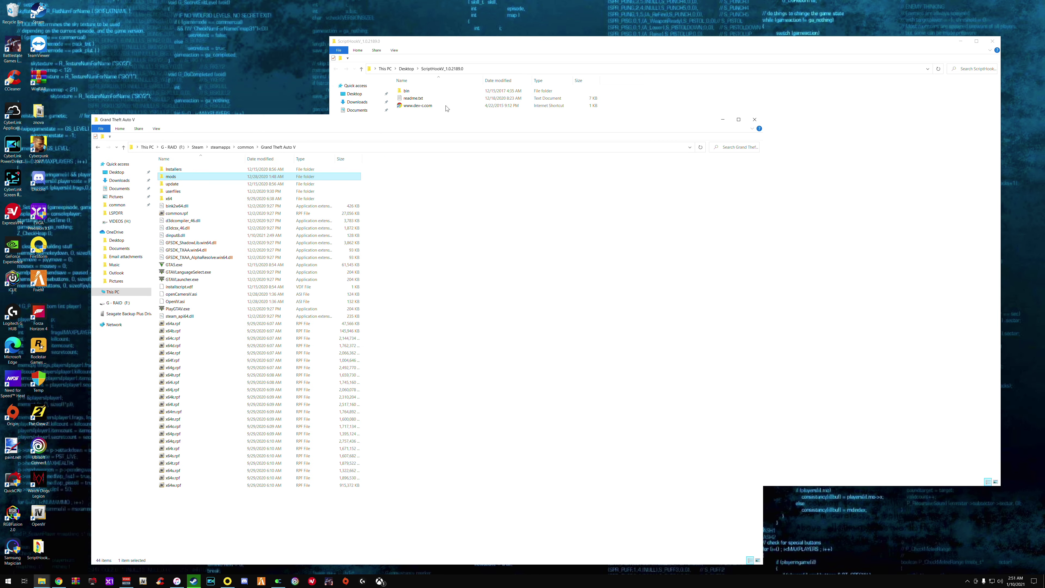
{"action": "left_click", "coordinate": [412, 92]}
{"action": "double_click", "coordinate": [412, 92]}
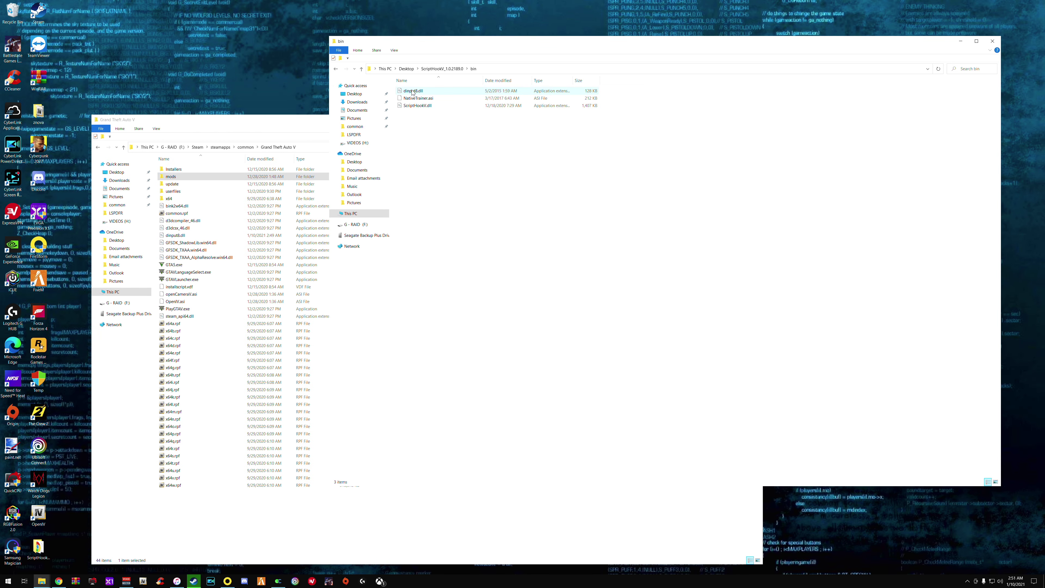
{"action": "left_click", "coordinate": [420, 106]}
{"action": "left_click_drag", "start_coordinate": [422, 107], "coordinate": [224, 335]}
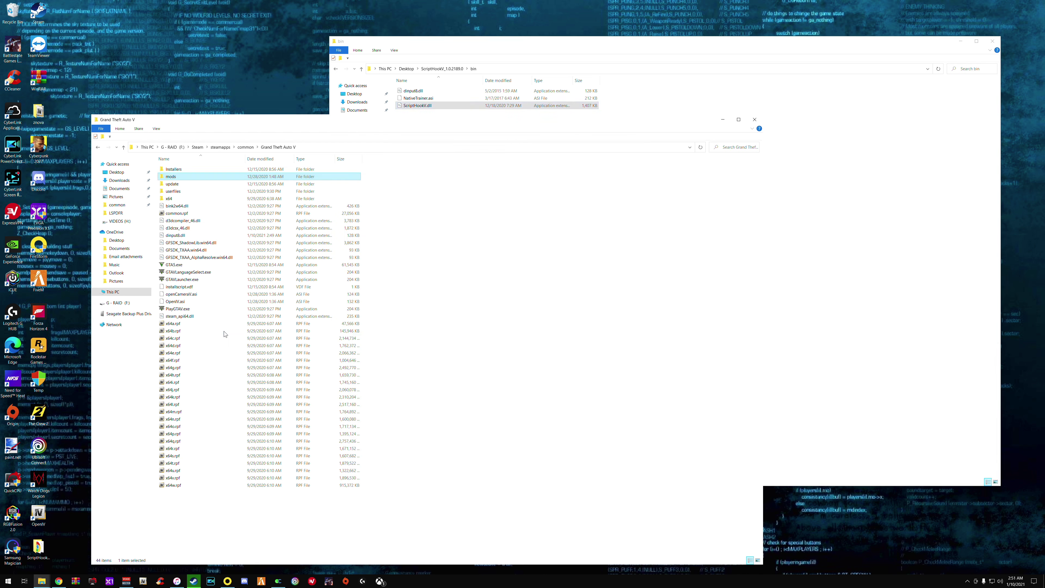
Keep the existing dinput8.dll by cancelling the replace, close bin, and return to the mod list.
{"action": "left_click", "coordinate": [413, 91]}
{"action": "left_click_drag", "start_coordinate": [413, 91], "coordinate": [219, 236]}
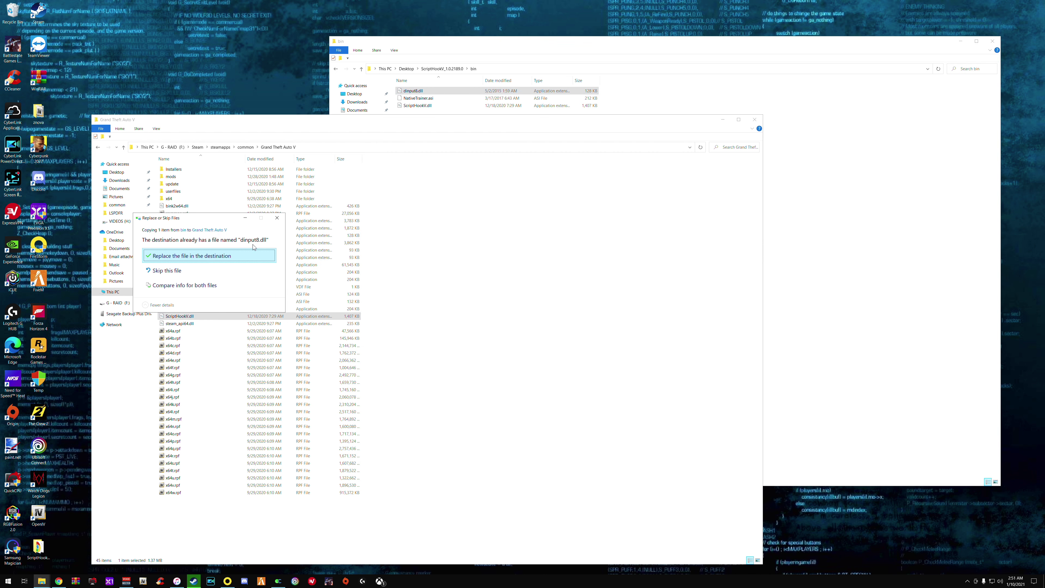
{"action": "left_click", "coordinate": [278, 218]}
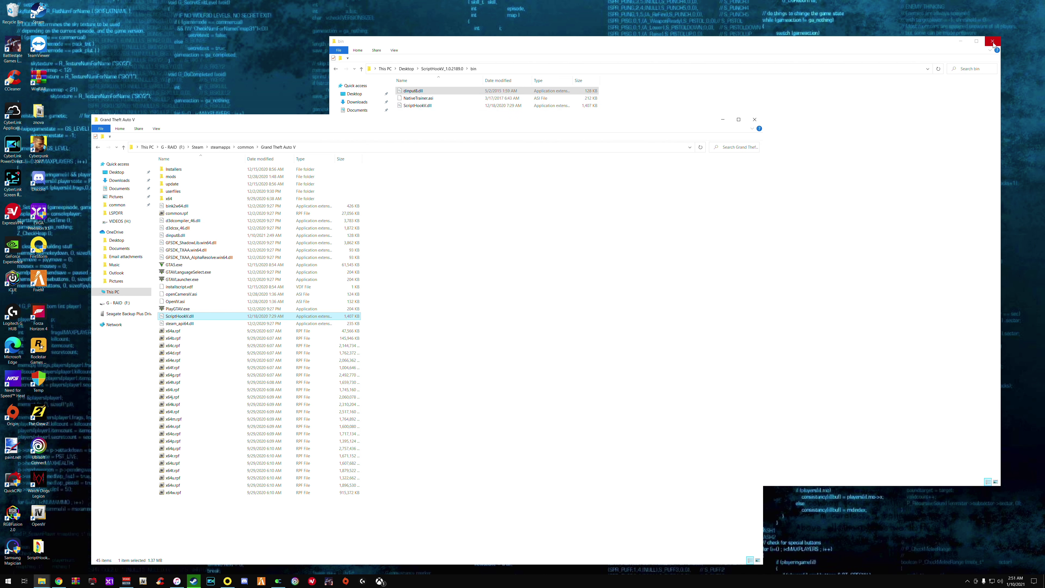
{"action": "left_click", "coordinate": [993, 42]}
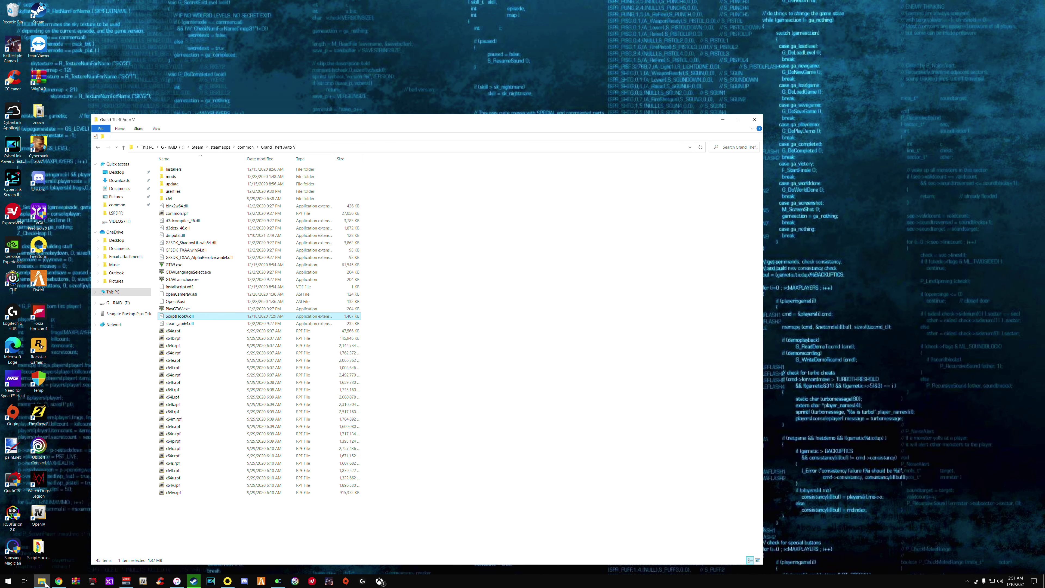
{"action": "left_click", "coordinate": [59, 581]}
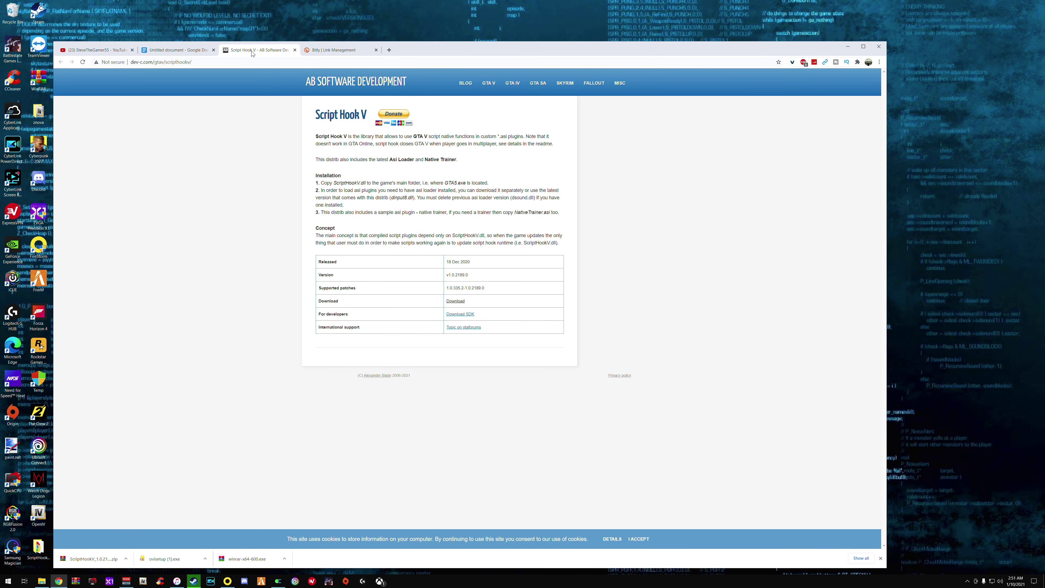
{"action": "left_click", "coordinate": [200, 50]}
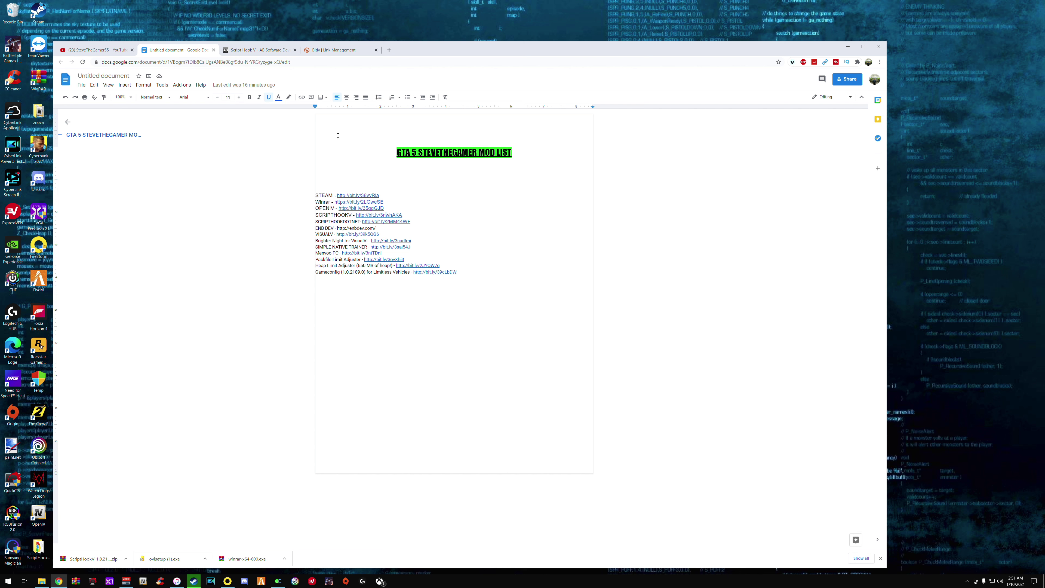